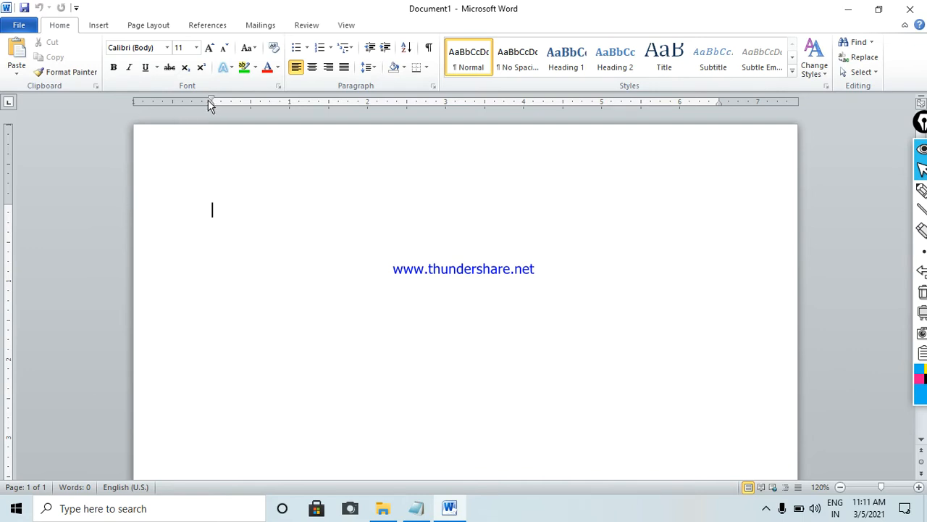
# - Start a new Book source for a citation and fill in the author's initials
pyautogui.click(208, 26)
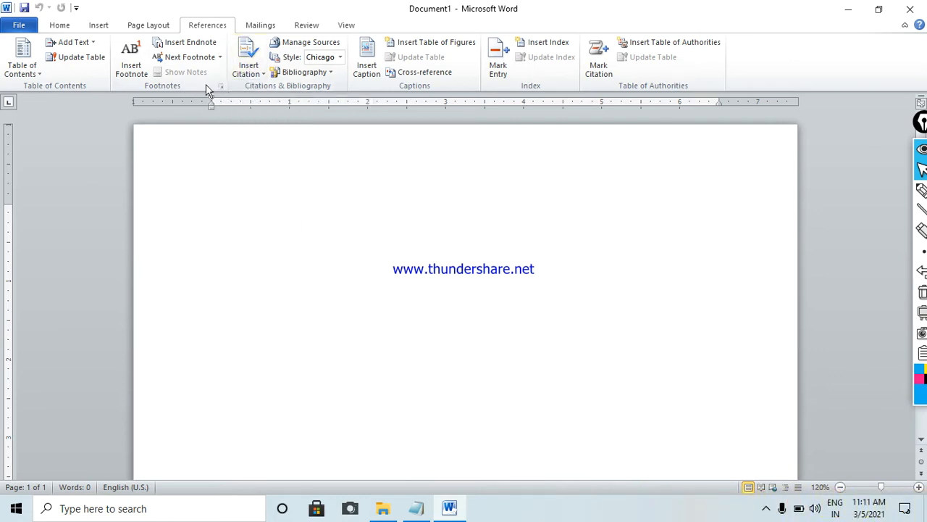
pyautogui.click(247, 78)
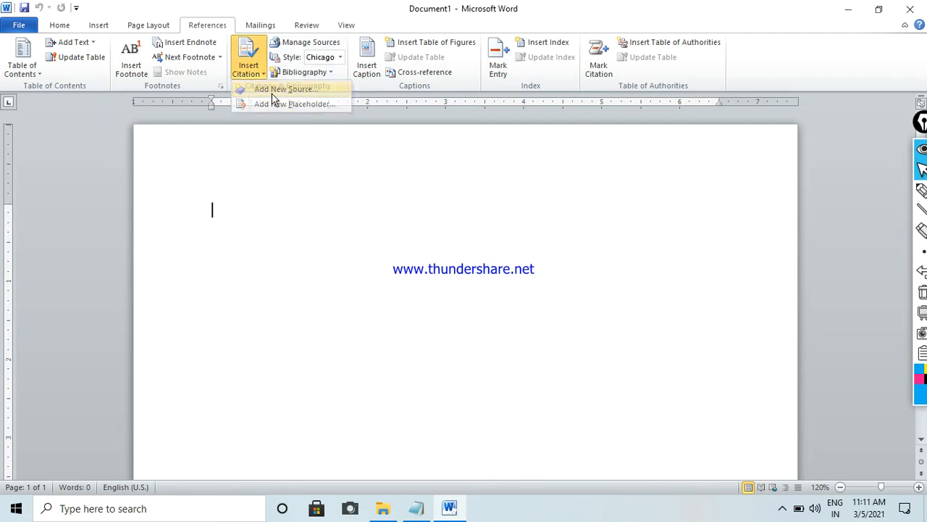
pyautogui.click(272, 90)
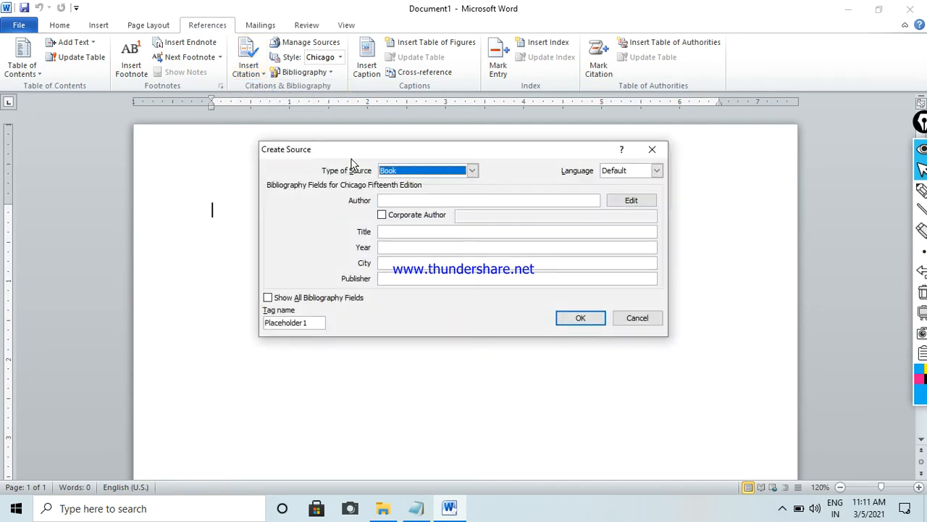
pyautogui.moveTo(349, 151); pyautogui.dragTo(289, 139)
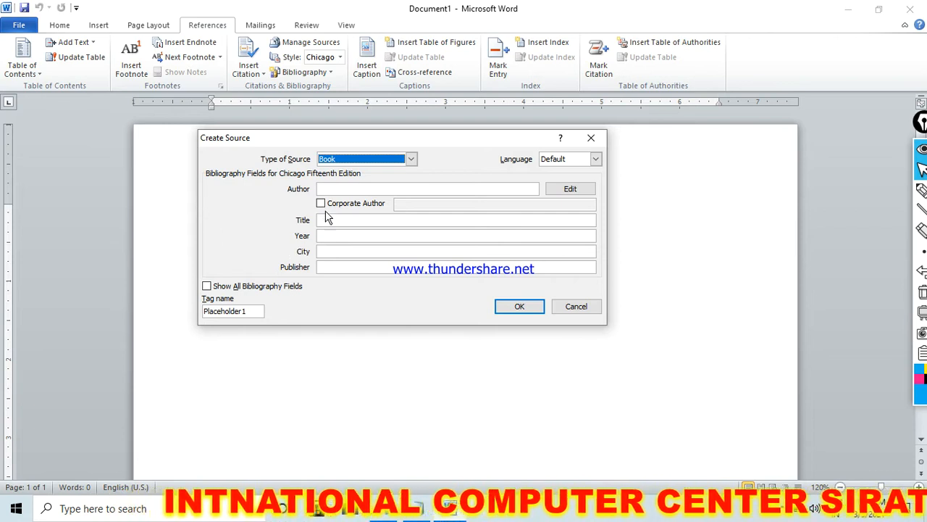
pyautogui.click(330, 188)
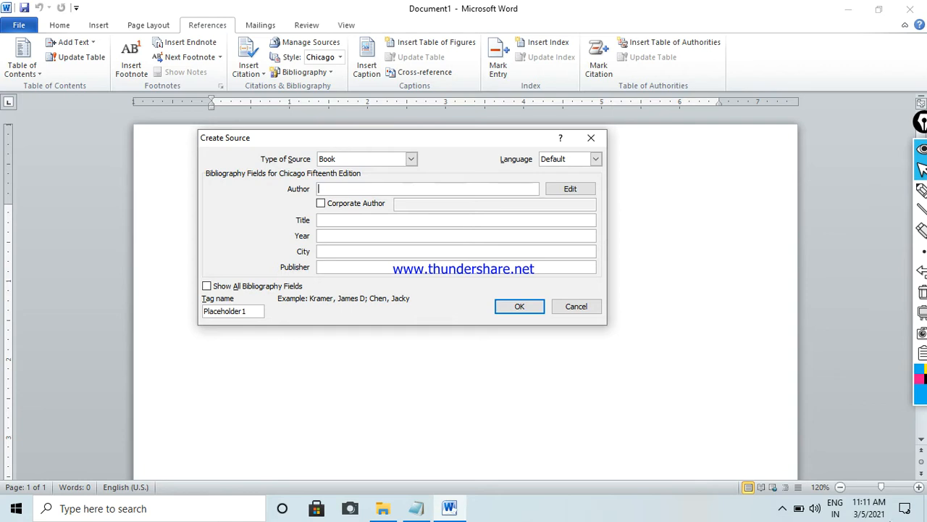
pyautogui.write('G')
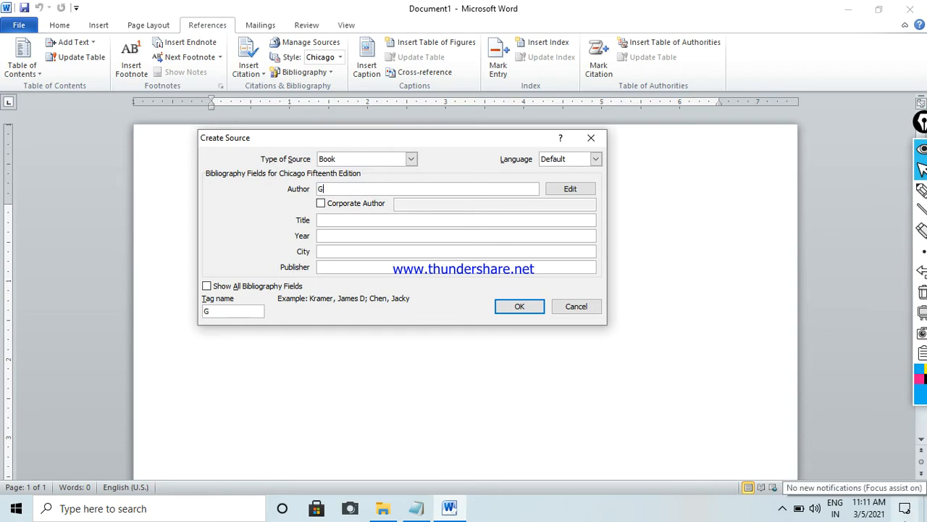
pyautogui.press('Tab')
pyautogui.press('Tab')
pyautogui.press('Tab')
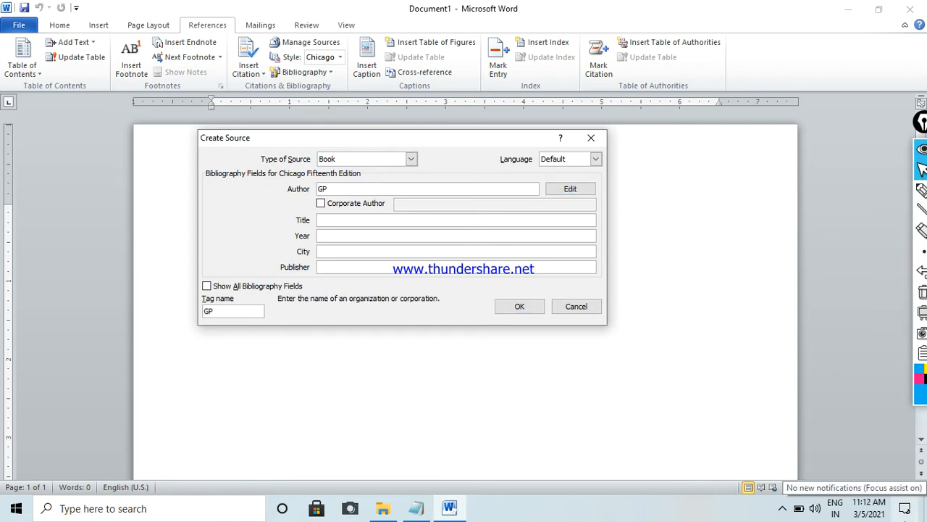
# - Complete the book source with title MR, year 2021, city KAUSHAMBI and publisher MS WORD, and insert its citation
pyautogui.write('MR')
pyautogui.press('Tab')
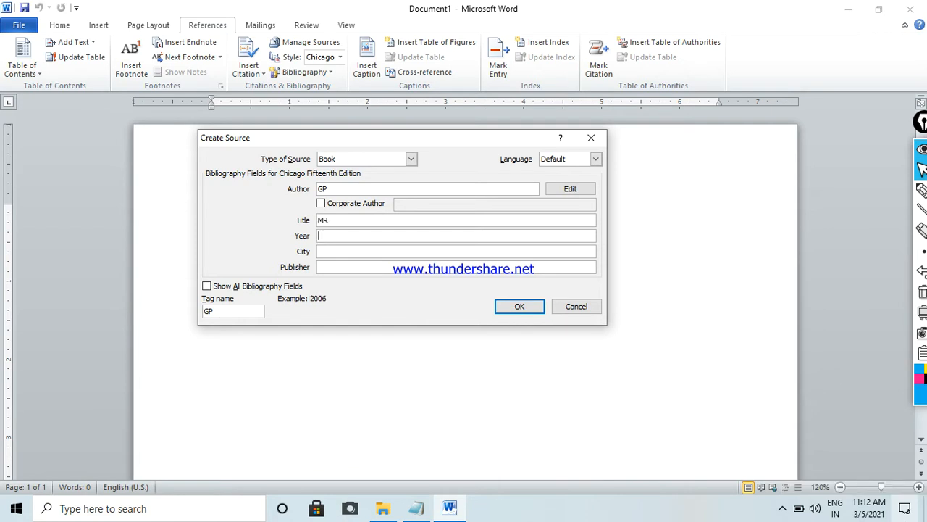
pyautogui.write('2021')
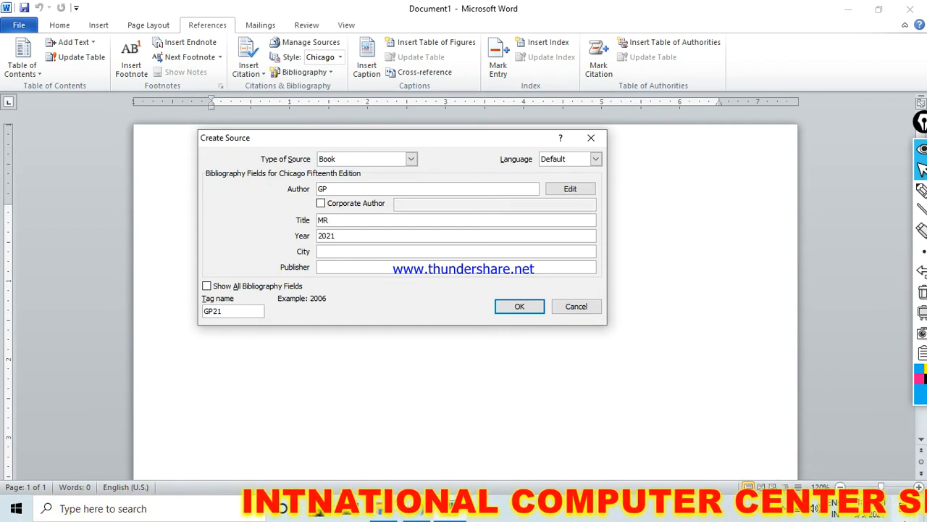
pyautogui.press('Tab')
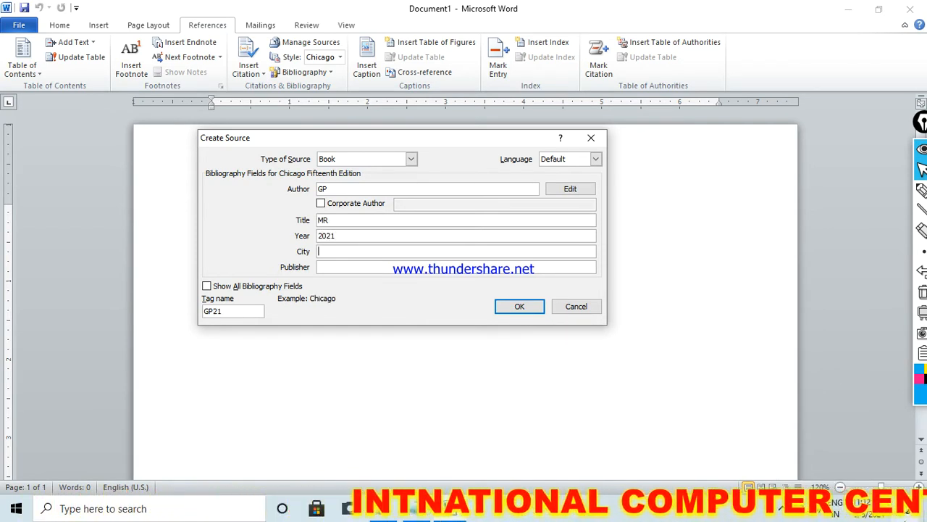
pyautogui.write('KAUSHAMBI')
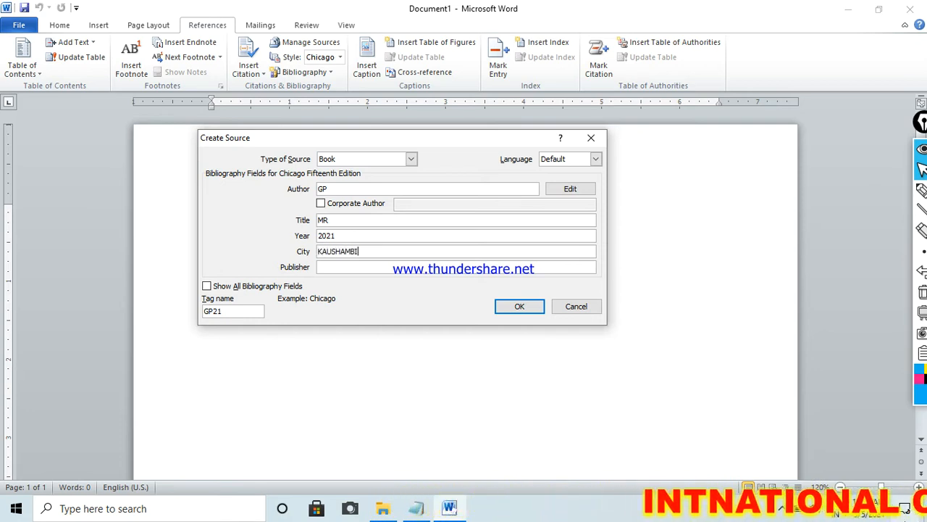
pyautogui.press('Tab')
pyautogui.write('MS ')
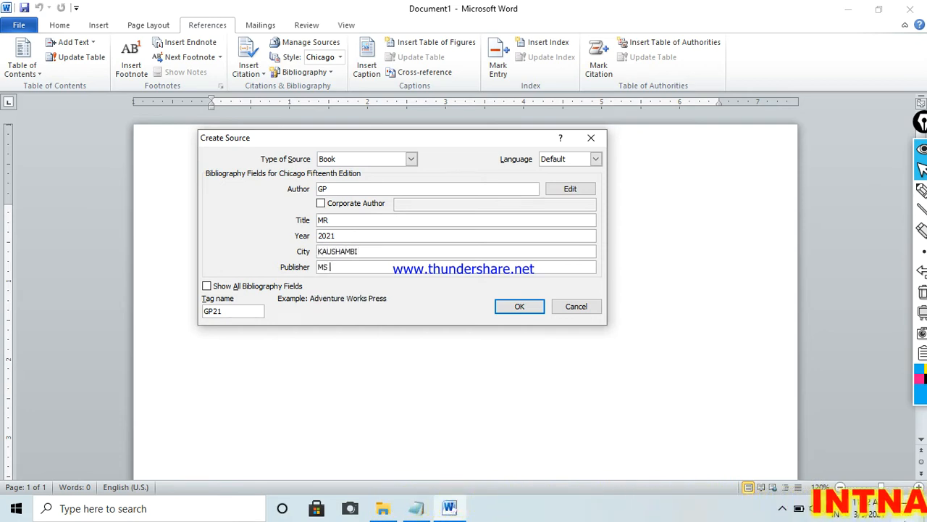
pyautogui.write('WORD')
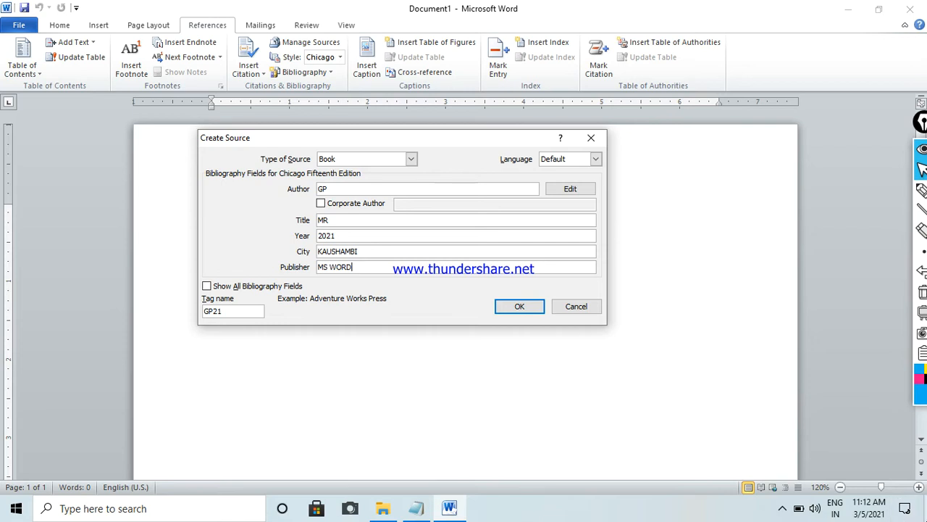
pyautogui.click(520, 307)
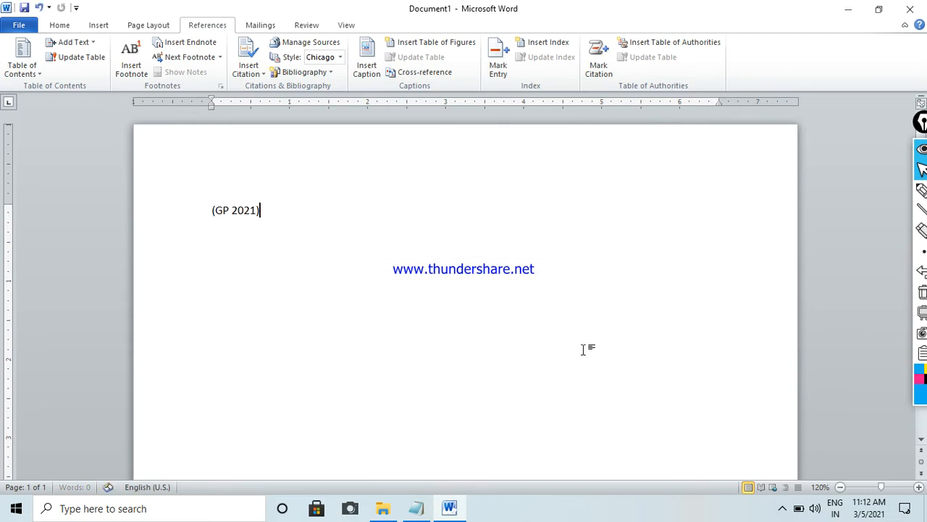
# - Delete the citation from the page and insert the built-in Bibliography in its place
pyautogui.hotkey('ctrl', 'a')
pyautogui.press('Delete')
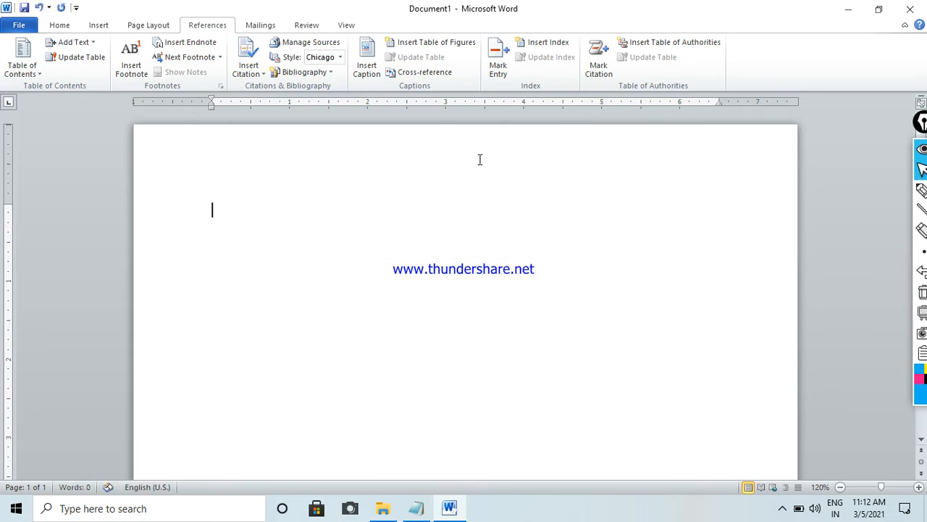
pyautogui.click(278, 73)
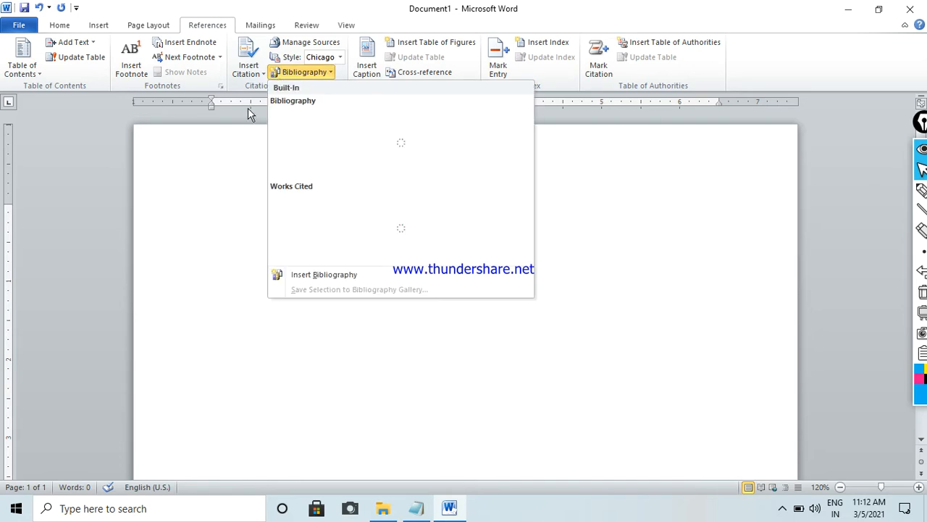
pyautogui.click(395, 132)
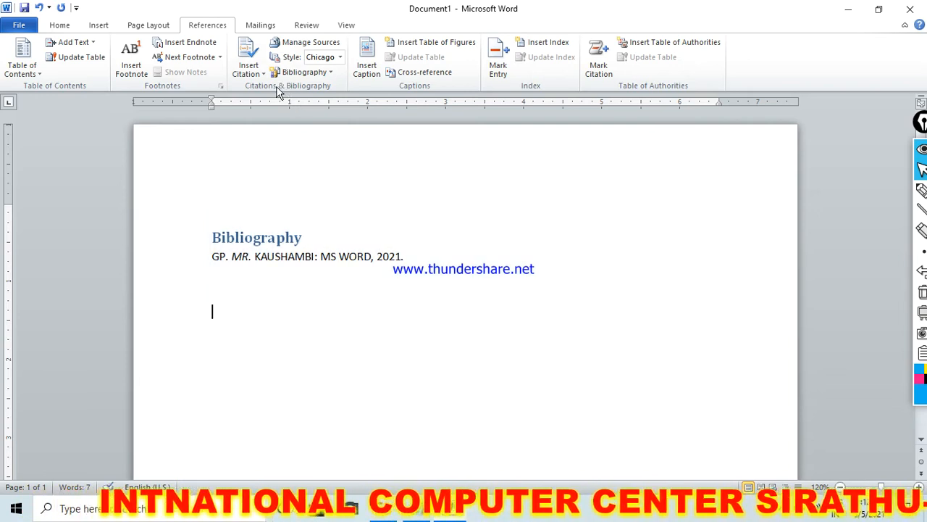
# - Insert a new citation placeholder named COMPUTER below the bibliography
pyautogui.click(251, 72)
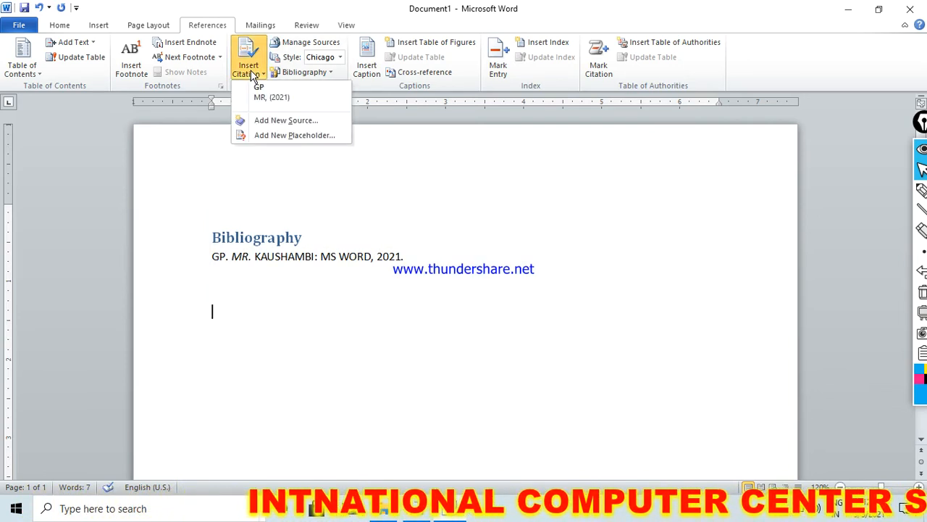
pyautogui.click(287, 137)
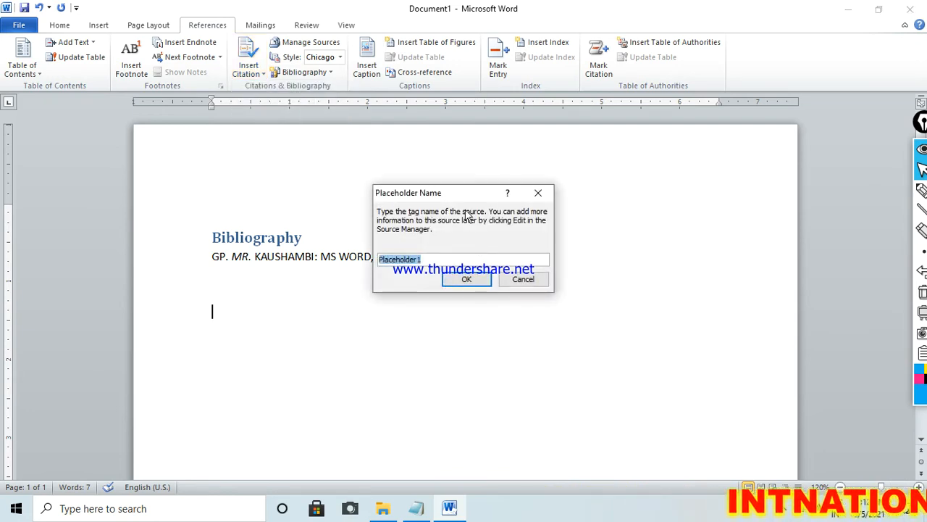
pyautogui.moveTo(456, 195); pyautogui.dragTo(600, 169)
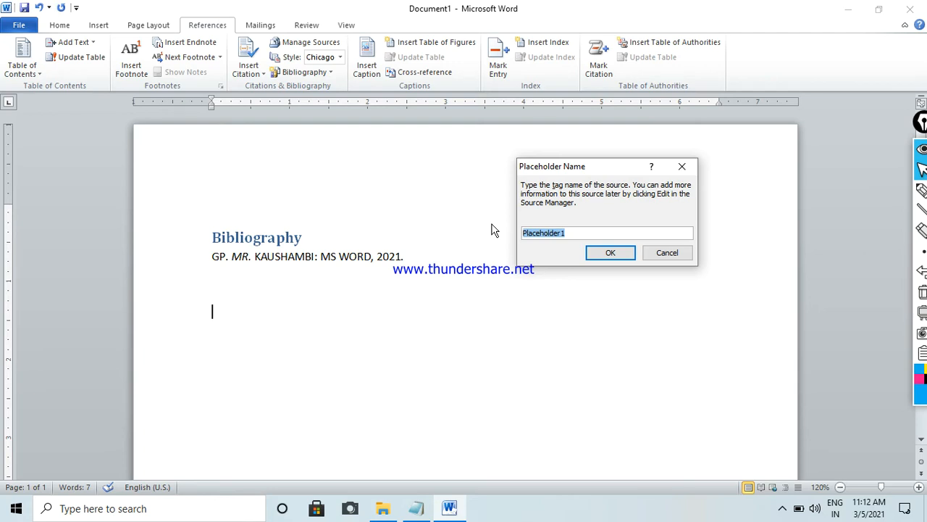
pyautogui.write('COMPUTER')
pyautogui.click(611, 253)
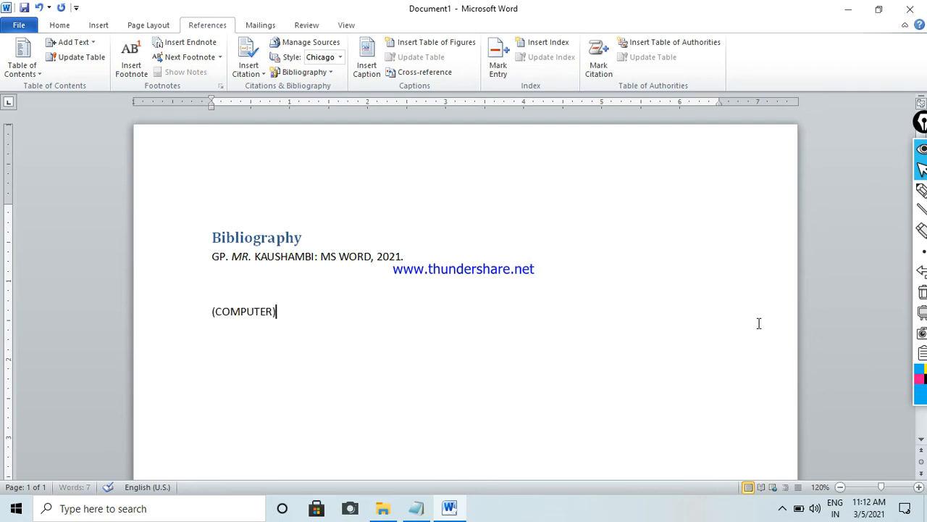
# - Insert the existing COMPUTER placeholder citation three more times on the same line
pyautogui.click(268, 76)
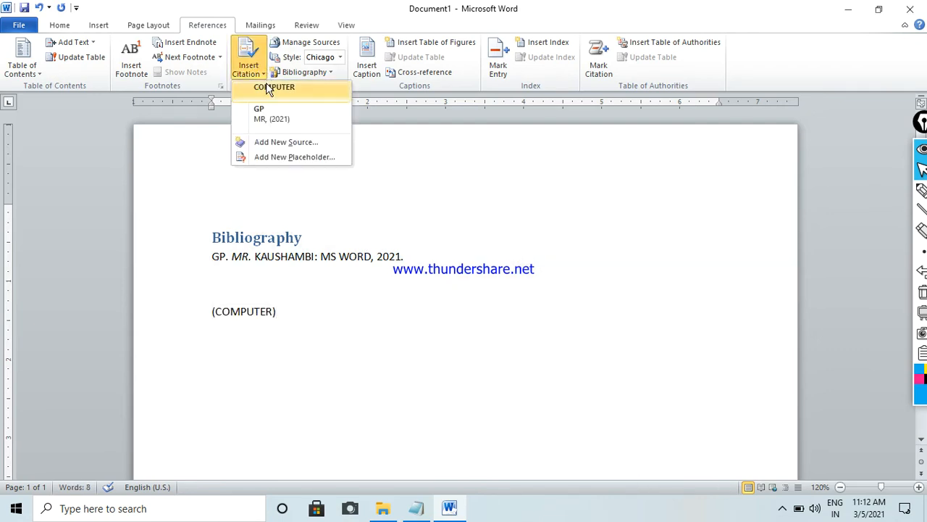
pyautogui.click(265, 87)
pyautogui.click(250, 73)
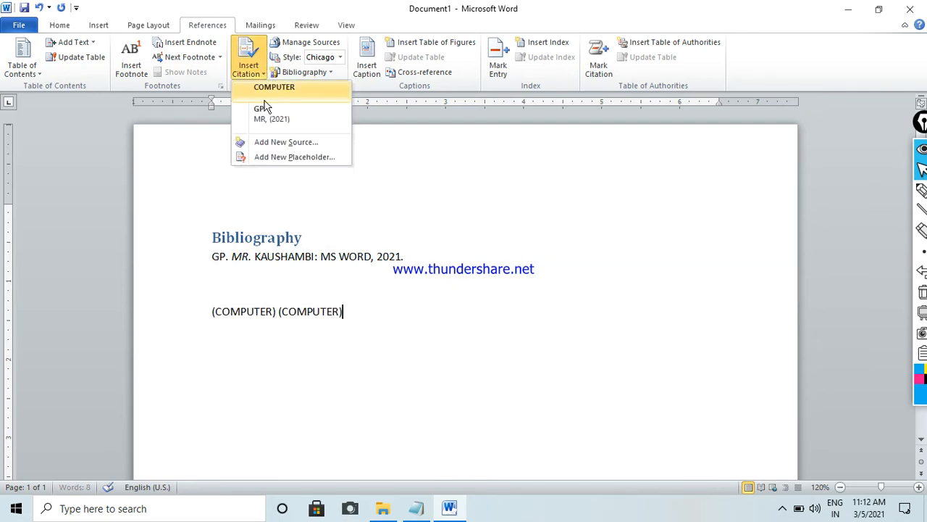
pyautogui.click(270, 88)
pyautogui.click(249, 69)
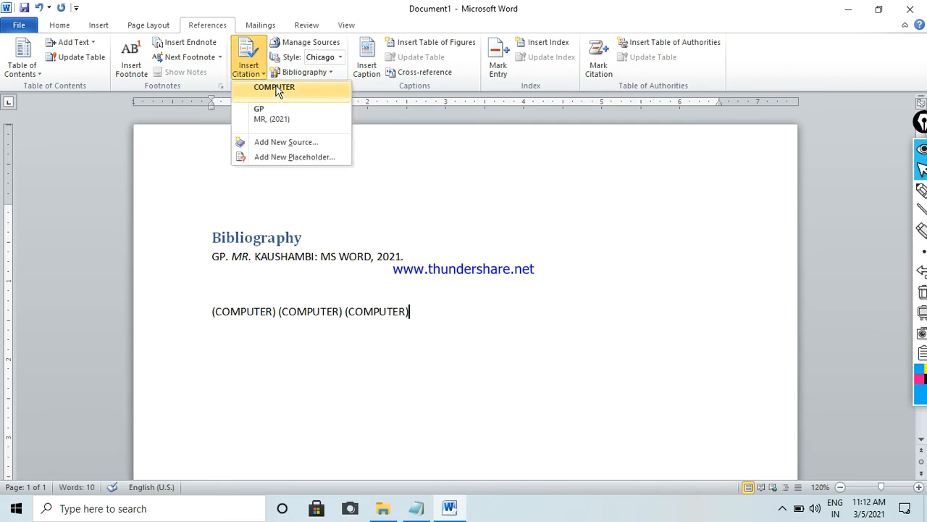
pyautogui.click(274, 88)
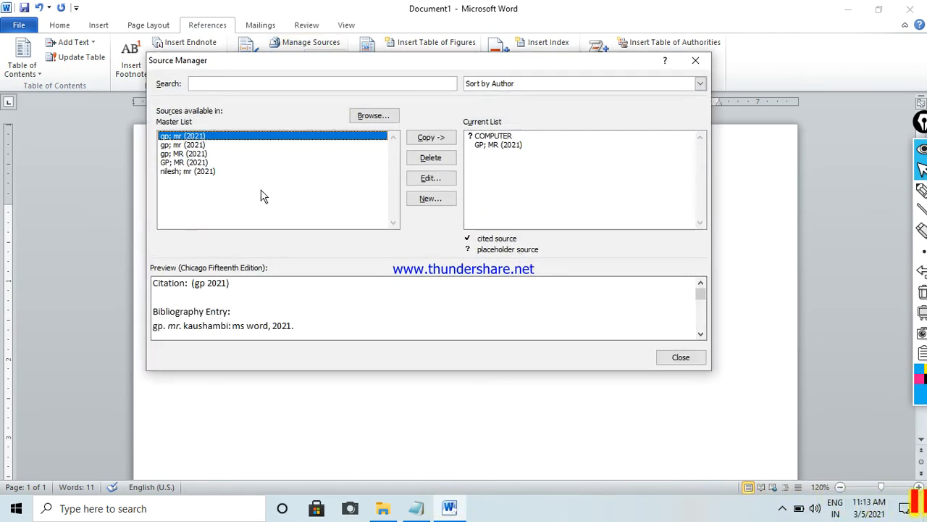
# - Copy the last master-list source, the 2021 ms excel book, to the document's current source list and close the Source Manager
pyautogui.click(192, 172)
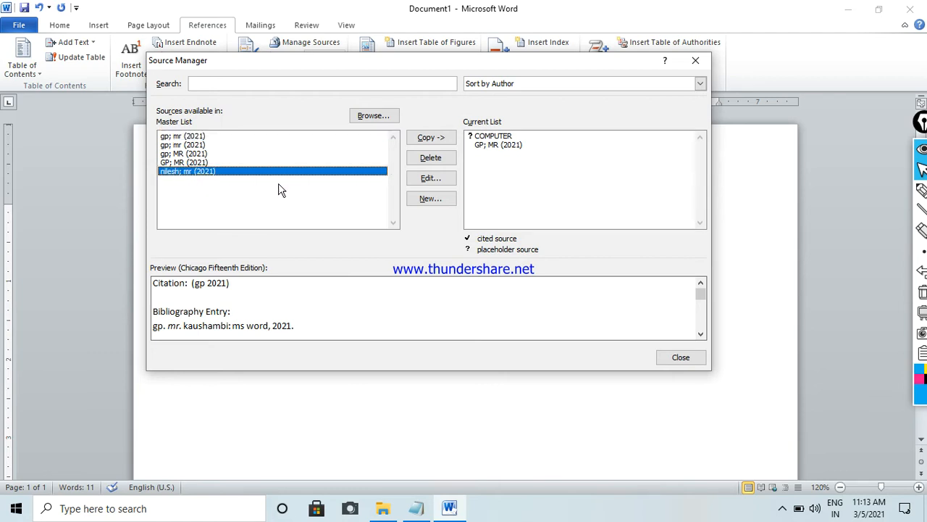
pyautogui.click(440, 140)
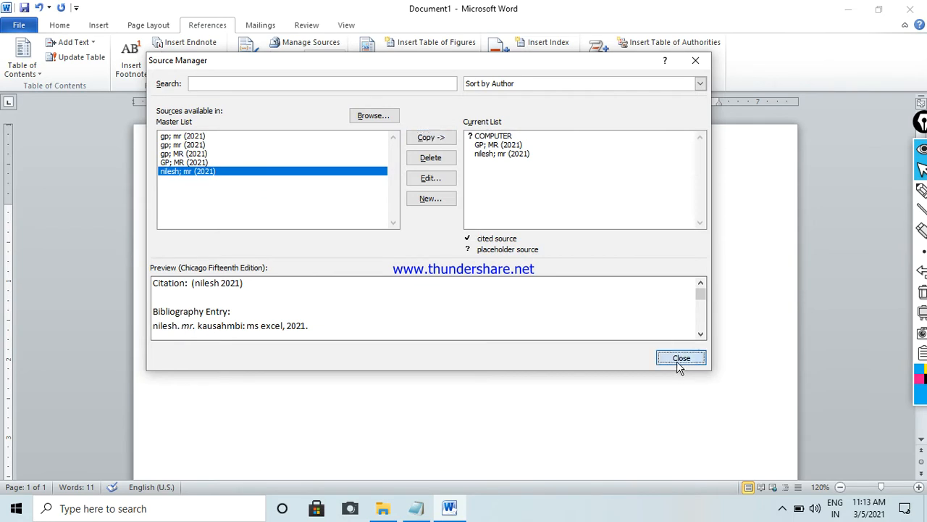
pyautogui.click(680, 359)
# - Clear the whole document and insert a fresh built-in Bibliography from the current sources
pyautogui.hotkey('ctrl', 'a')
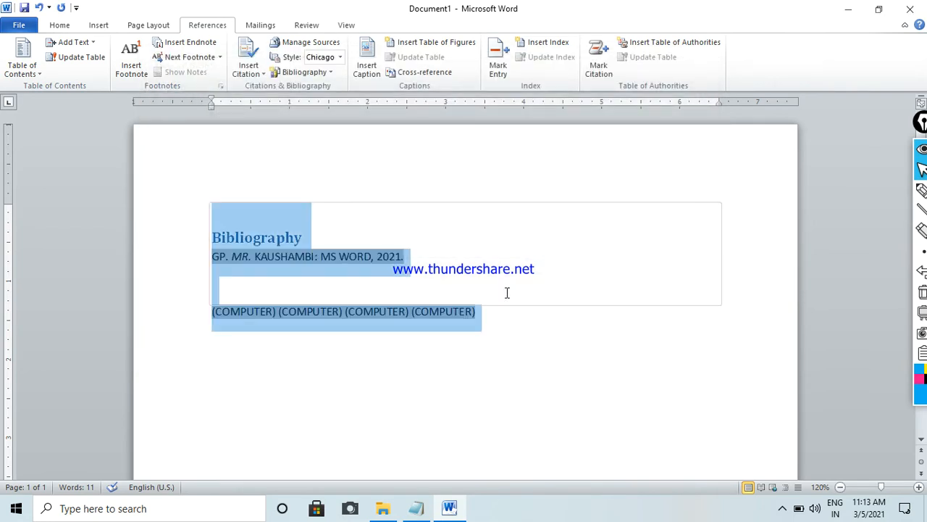
pyautogui.press('Delete')
pyautogui.click(329, 74)
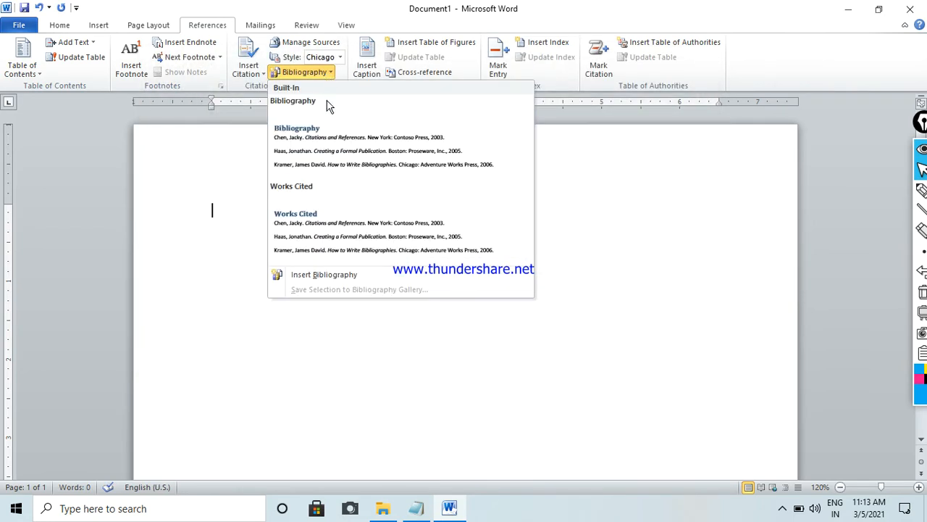
pyautogui.click(330, 116)
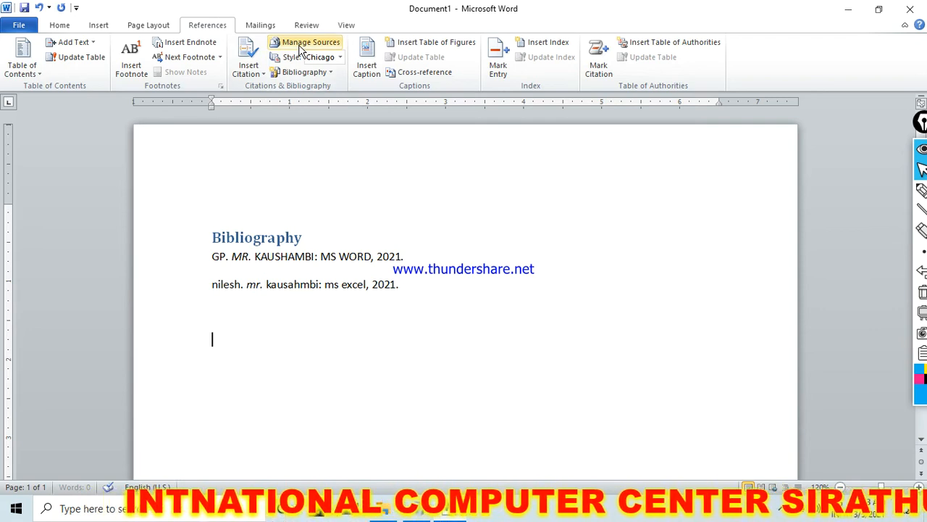
# - Try the MLA Sixth Edition and Turabian Sixth Edition styles on the bibliography, and set it to APA Fifth Edition
pyautogui.click(340, 57)
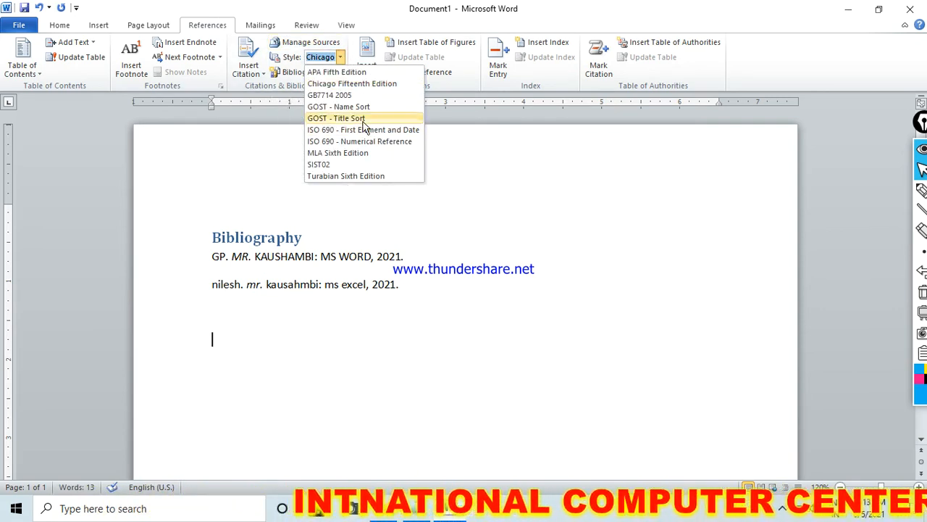
pyautogui.click(366, 153)
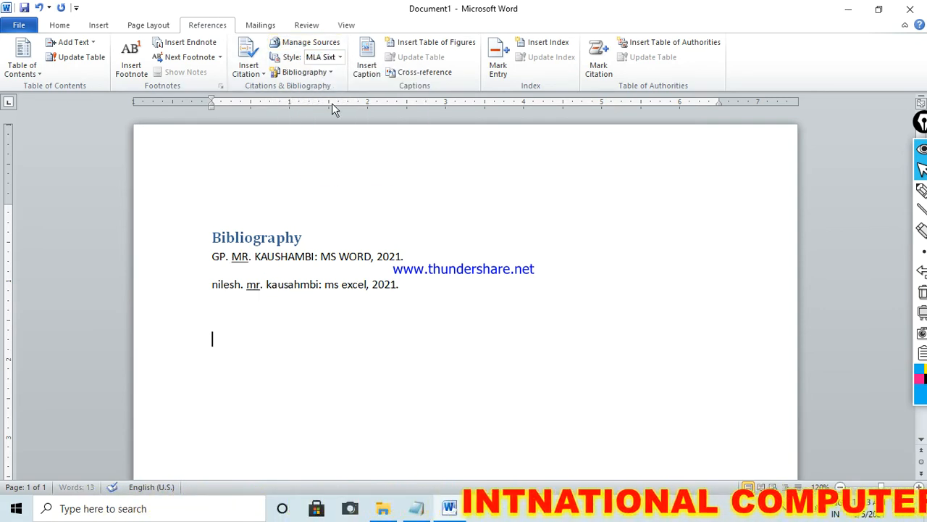
pyautogui.click(340, 57)
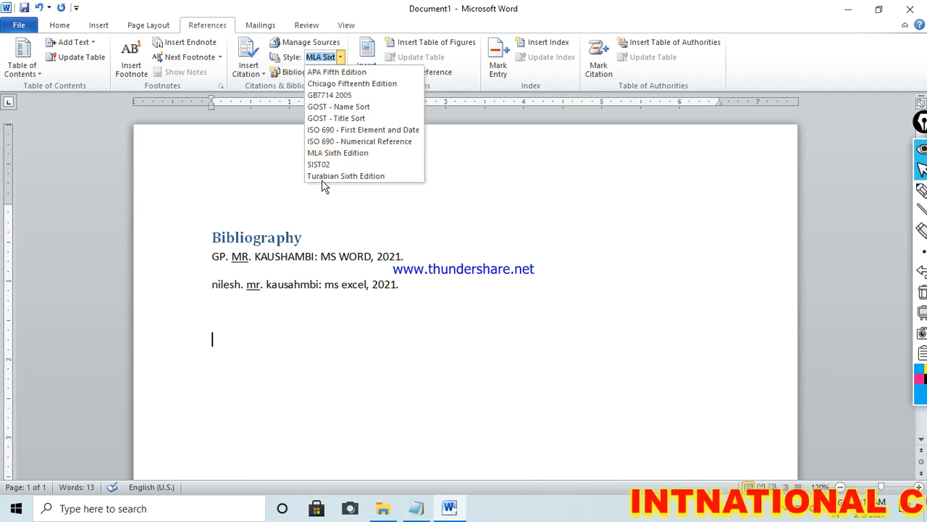
pyautogui.click(323, 177)
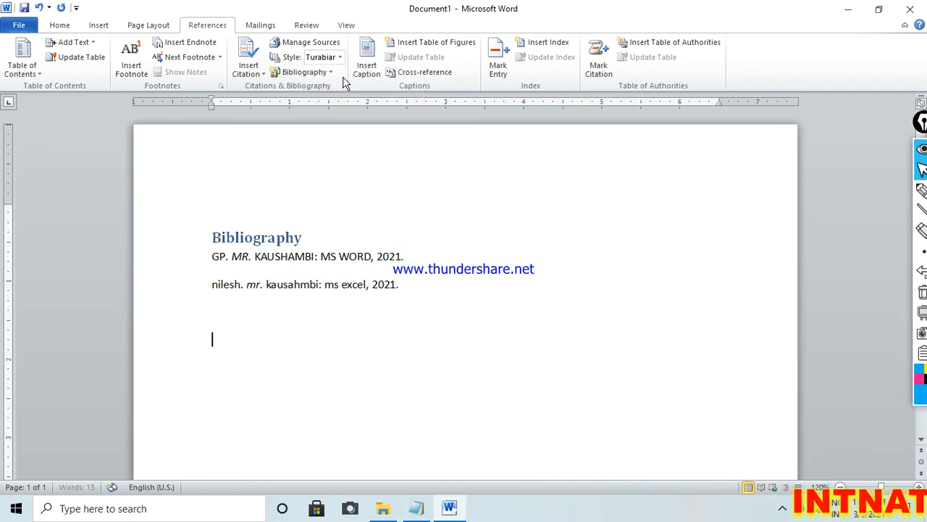
pyautogui.click(340, 57)
pyautogui.click(337, 75)
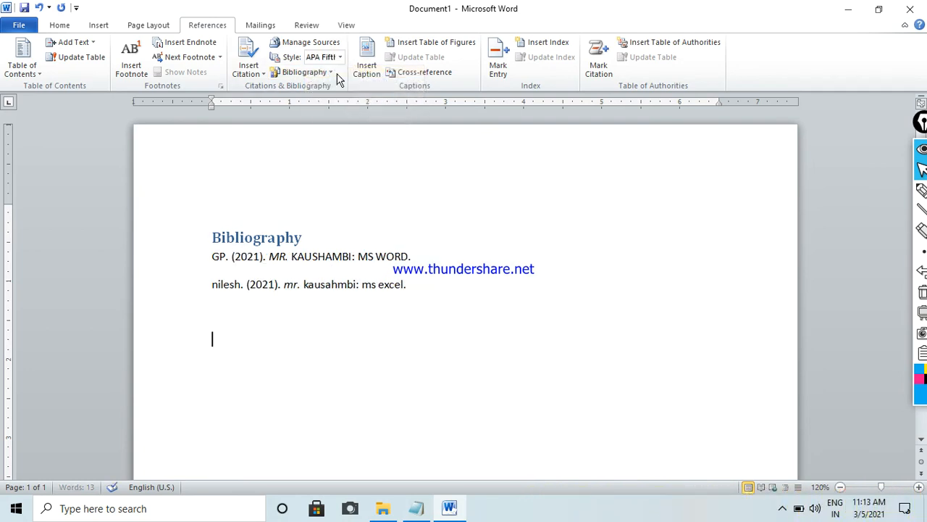
# - Set the bibliography style to GB7714 and open the gallery of built-in bibliographies
pyautogui.click(339, 57)
pyautogui.click(330, 96)
pyautogui.click(317, 77)
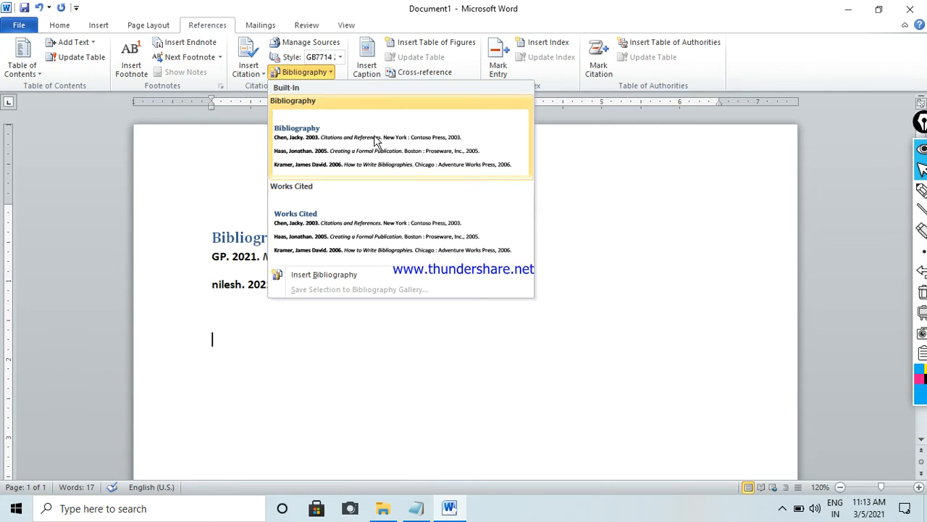
# - Dismiss the bibliography gallery and delete the whole content of the document
pyautogui.click(657, 245)
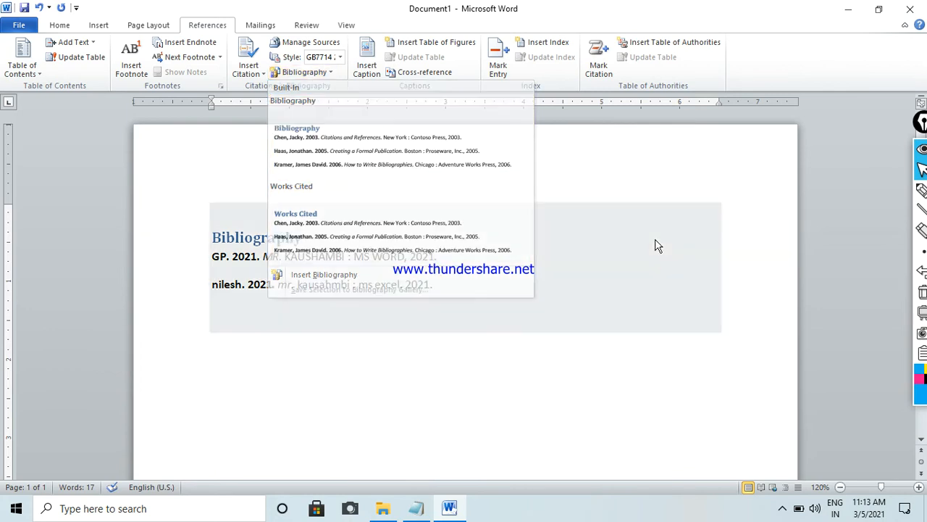
pyautogui.hotkey('ctrl', 'a')
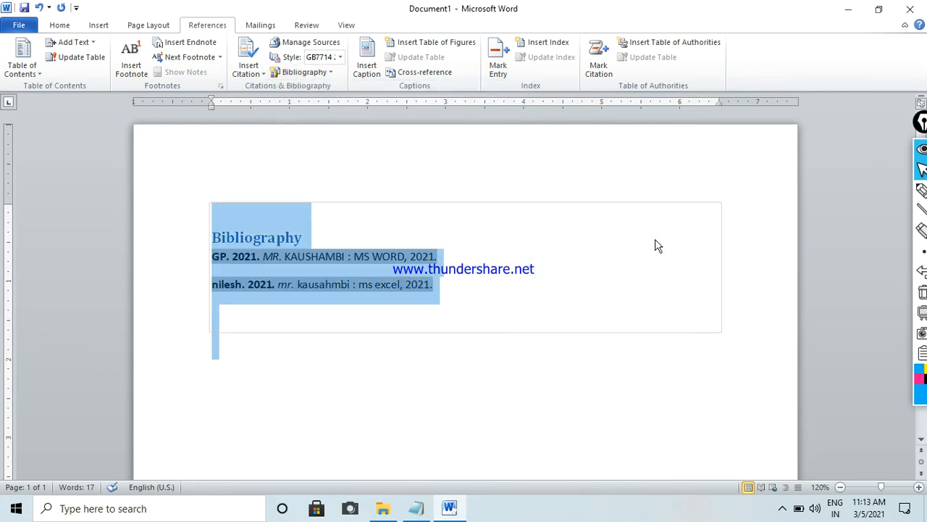
pyautogui.press('Delete')
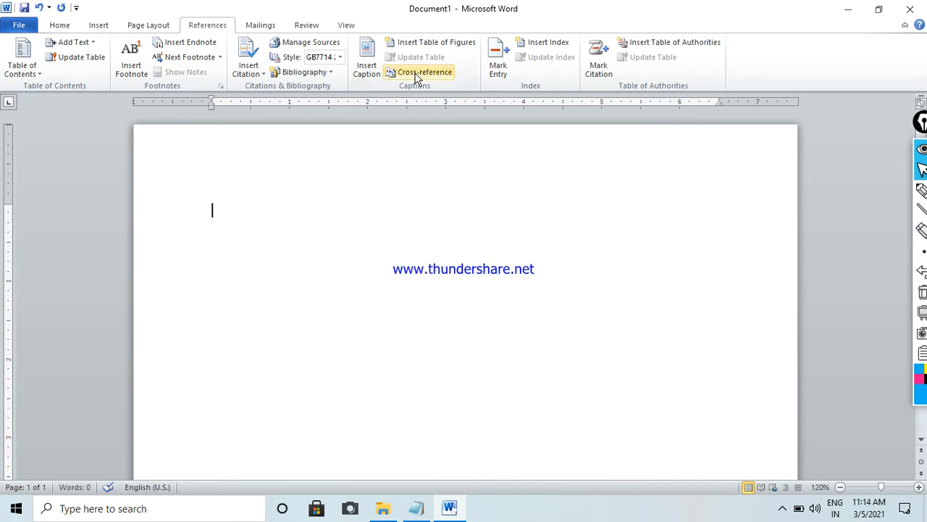
# - Examine the label choices offered for a new caption, and leave the Caption dialog without inserting one
pyautogui.click(367, 70)
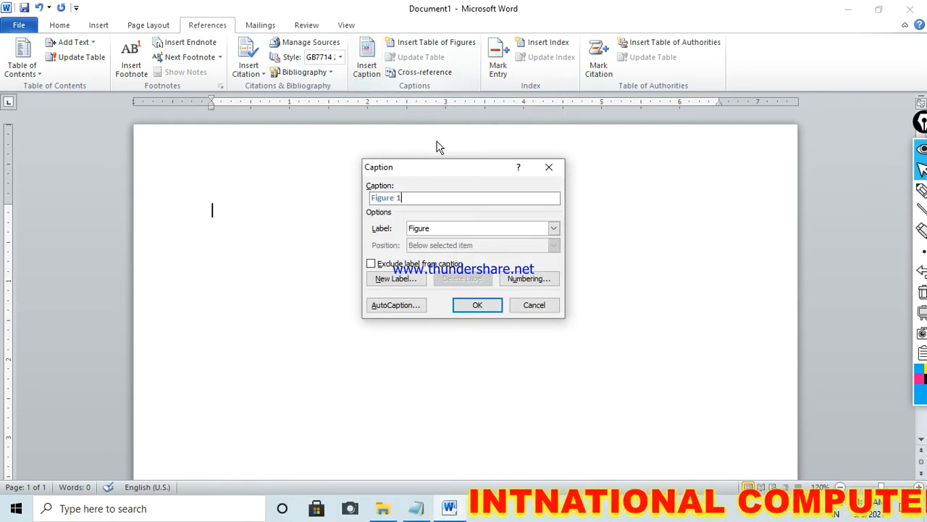
pyautogui.moveTo(425, 168); pyautogui.dragTo(467, 110)
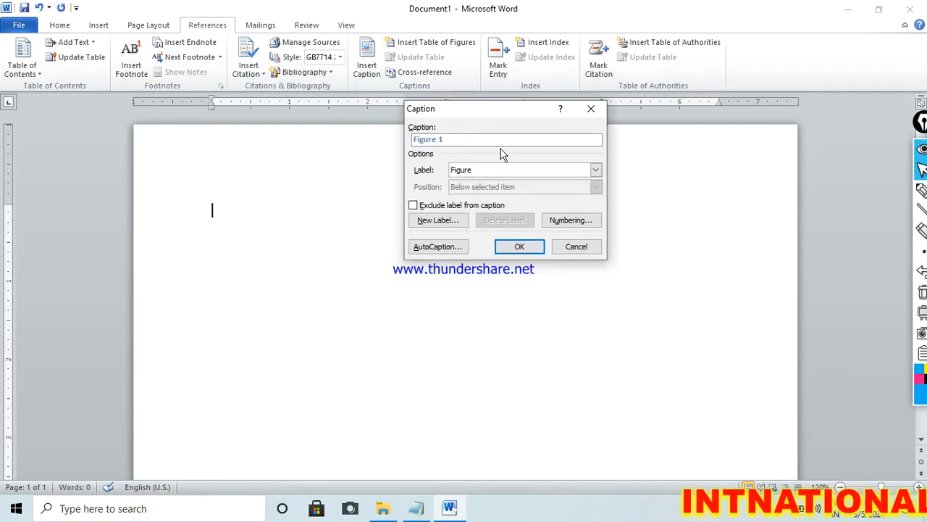
pyautogui.click(595, 171)
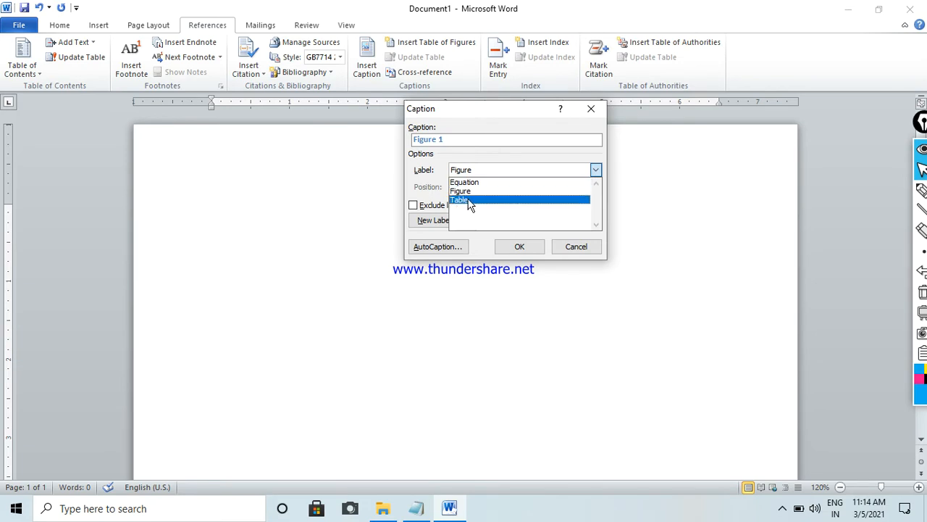
pyautogui.click(590, 250)
pyautogui.click(590, 249)
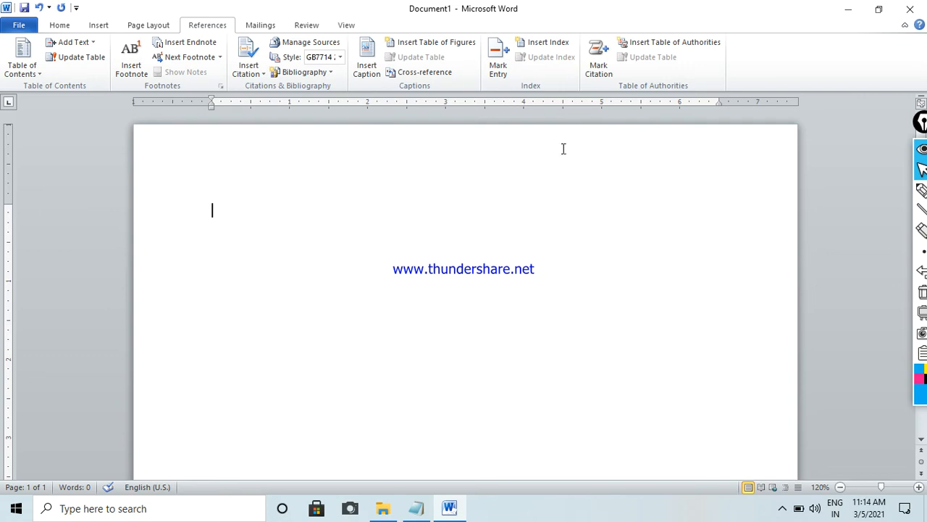
pyautogui.click(364, 69)
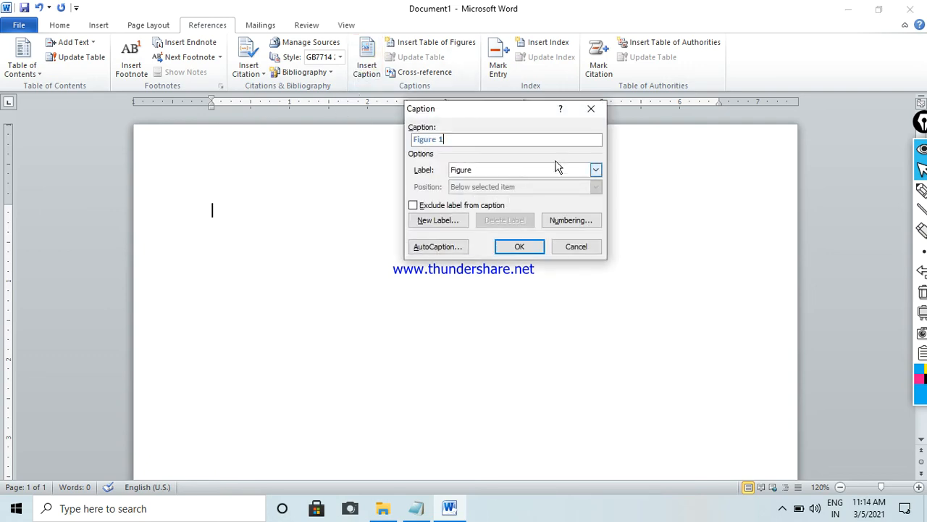
pyautogui.click(595, 170)
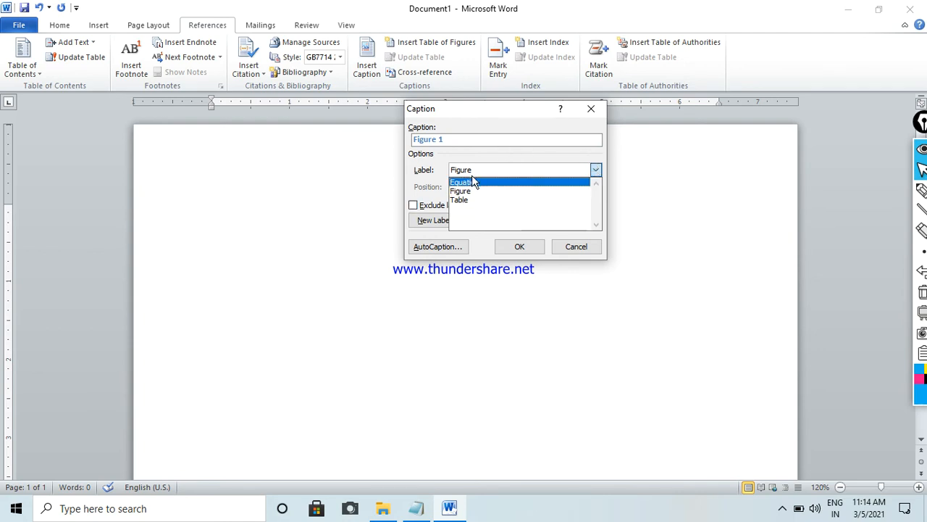
pyautogui.click(591, 112)
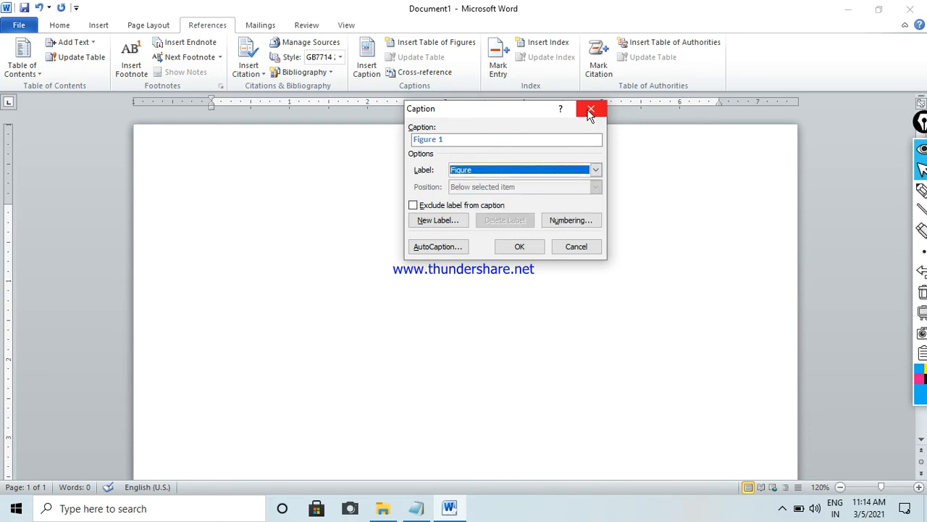
pyautogui.click(591, 108)
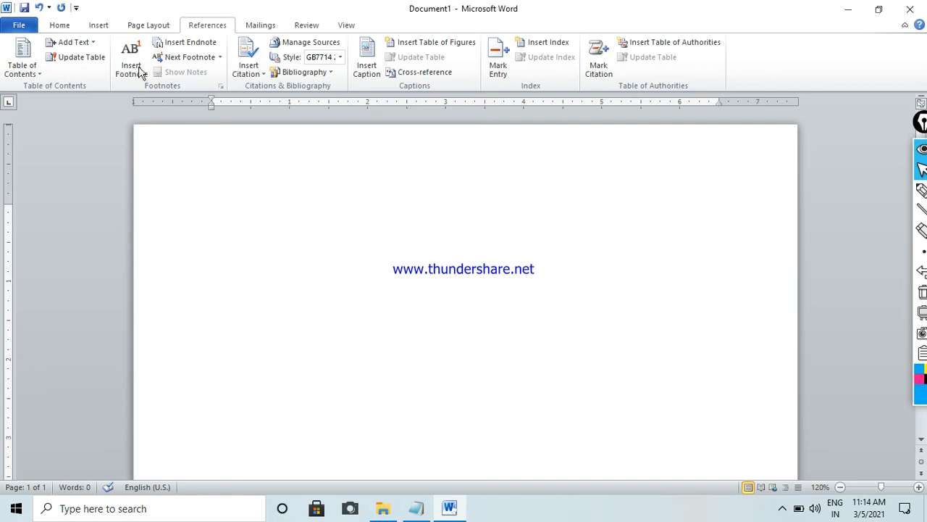
# - Insert the built-in Expansion of a Sum equation into the empty document and place the cursor below it
pyautogui.click(90, 31)
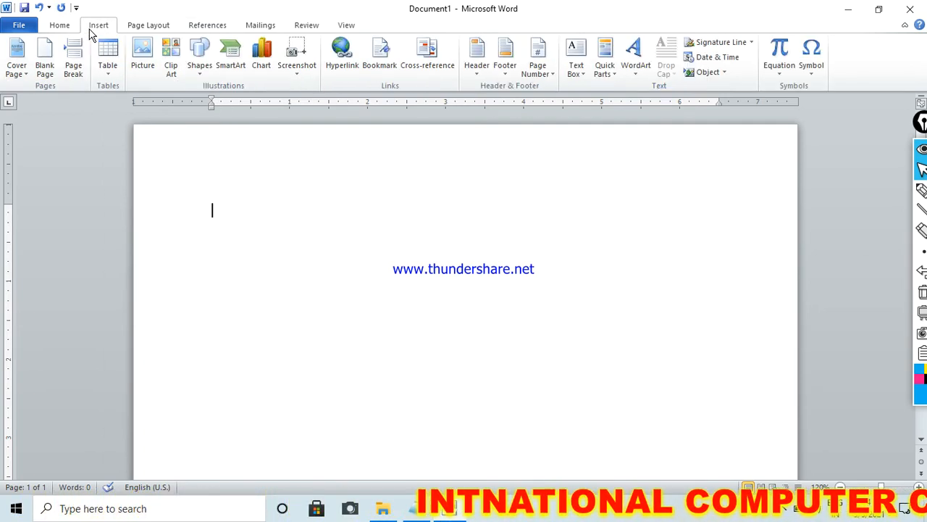
pyautogui.click(777, 78)
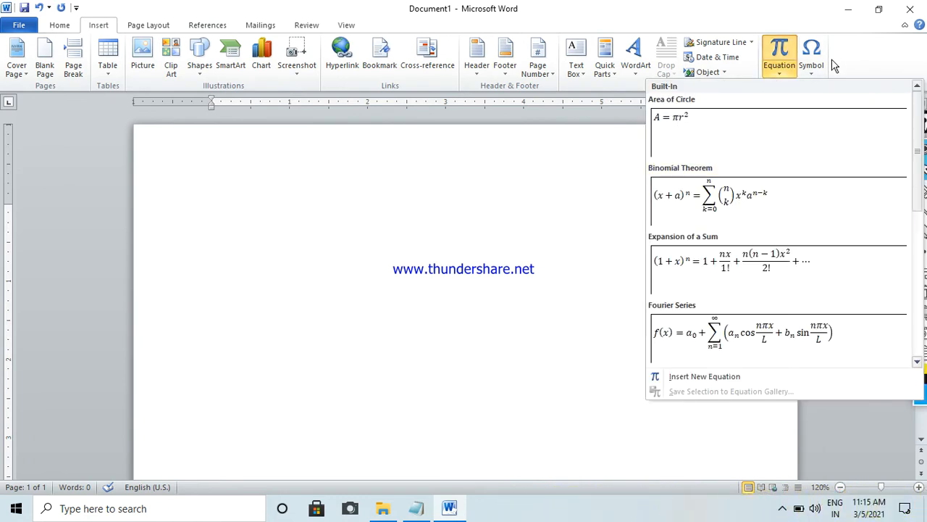
pyautogui.moveTo(918, 129); pyautogui.dragTo(917, 174)
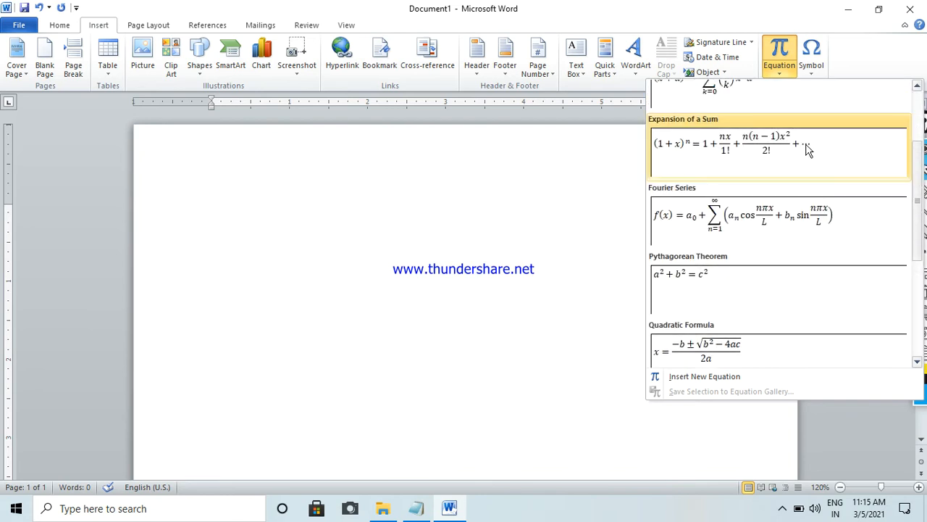
pyautogui.click(809, 150)
pyautogui.click(608, 240)
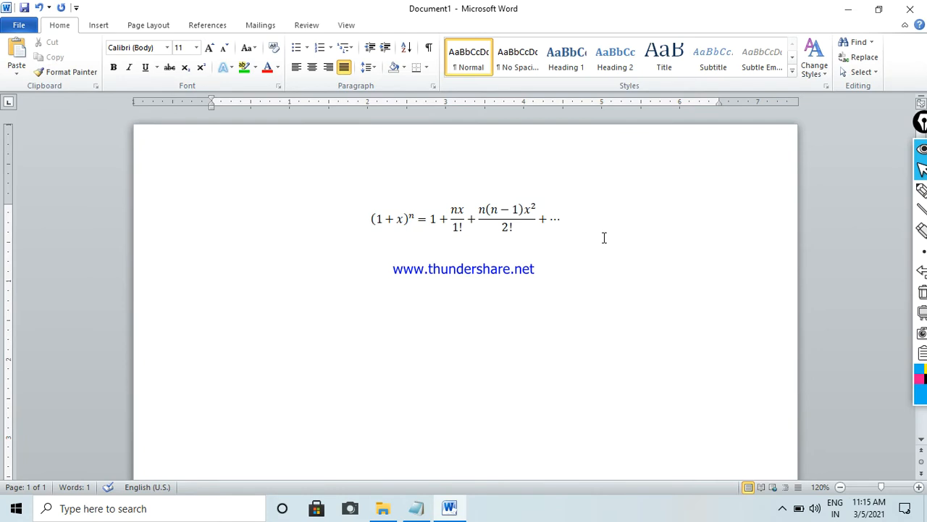
pyautogui.click(595, 305)
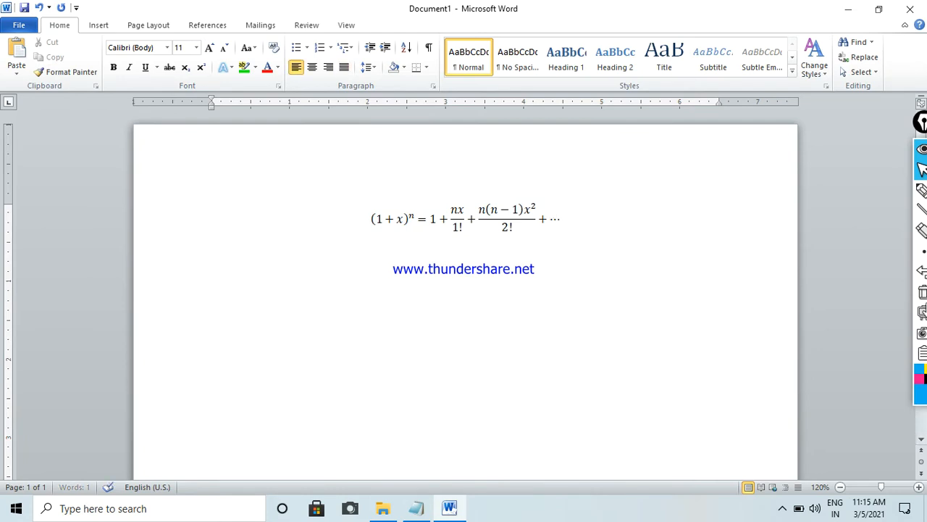
# - Insert a caption with the Equation label on the line below the equation
pyautogui.click(209, 32)
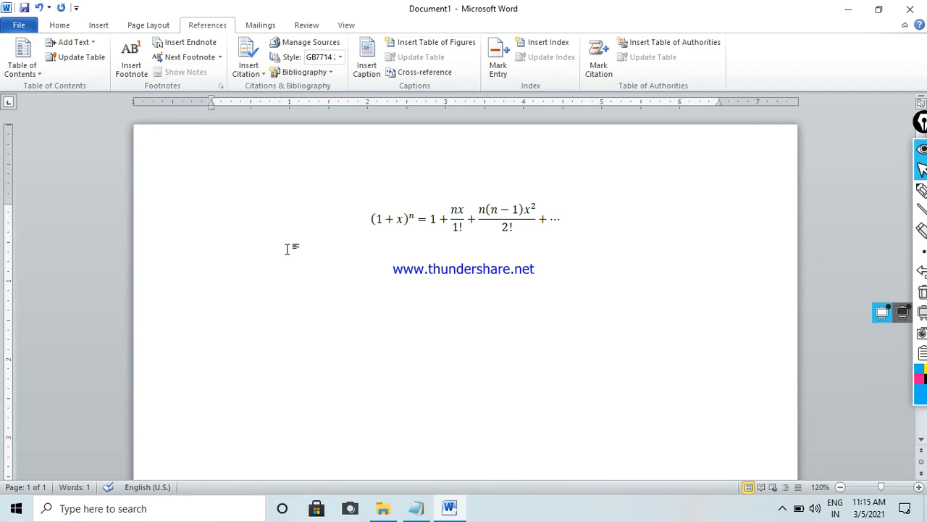
pyautogui.click(367, 61)
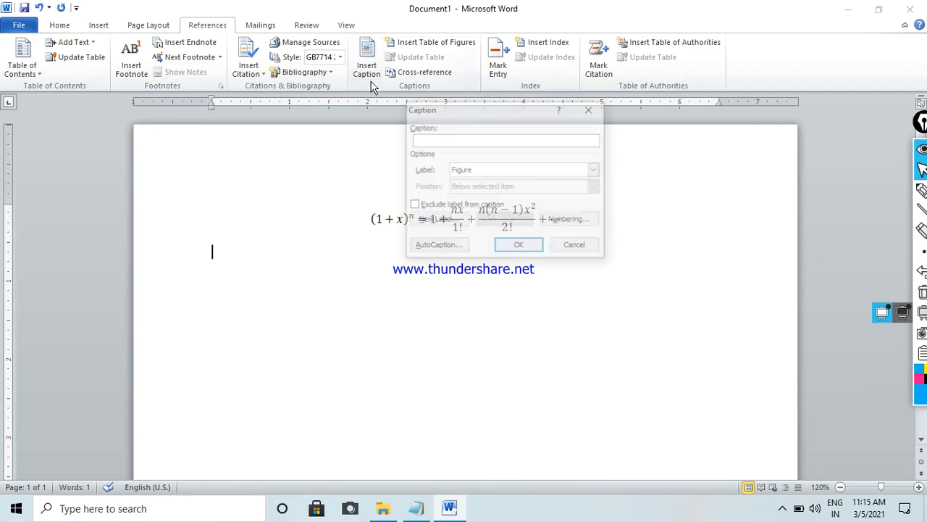
pyautogui.click(545, 171)
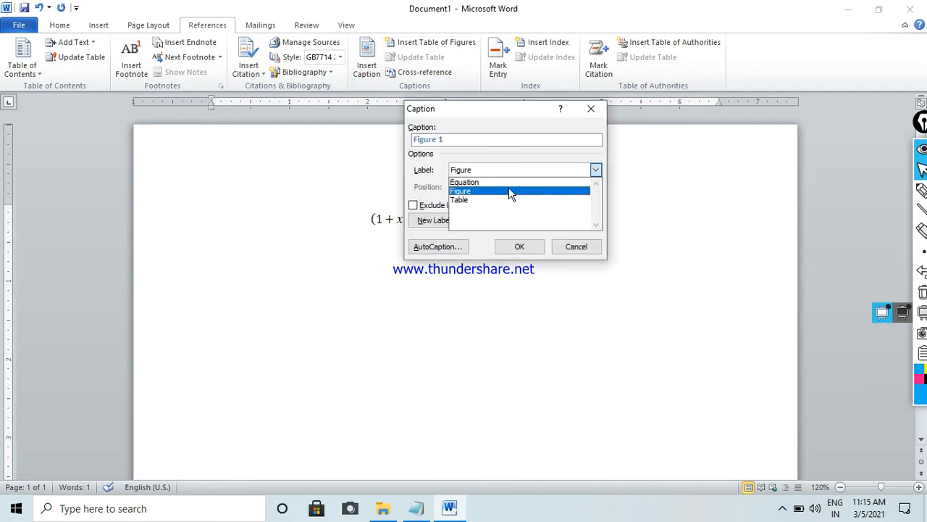
pyautogui.click(467, 182)
pyautogui.click(519, 246)
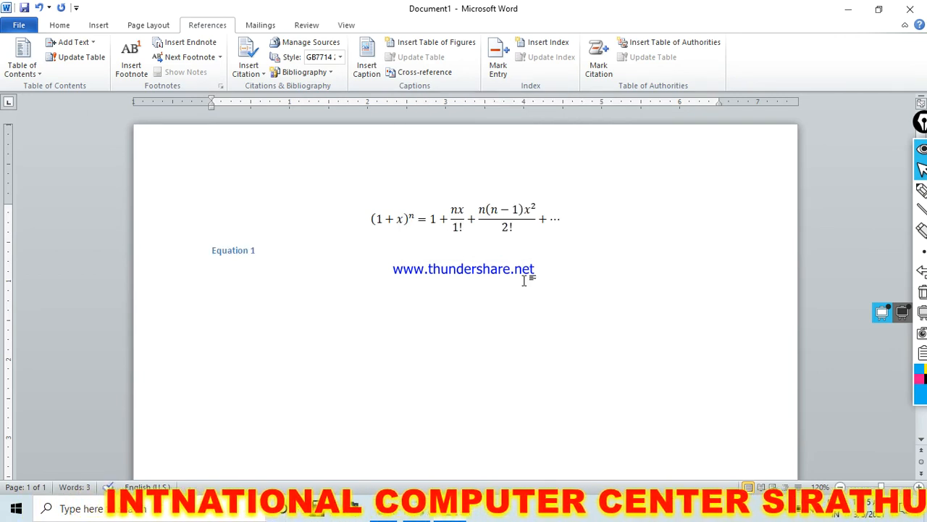
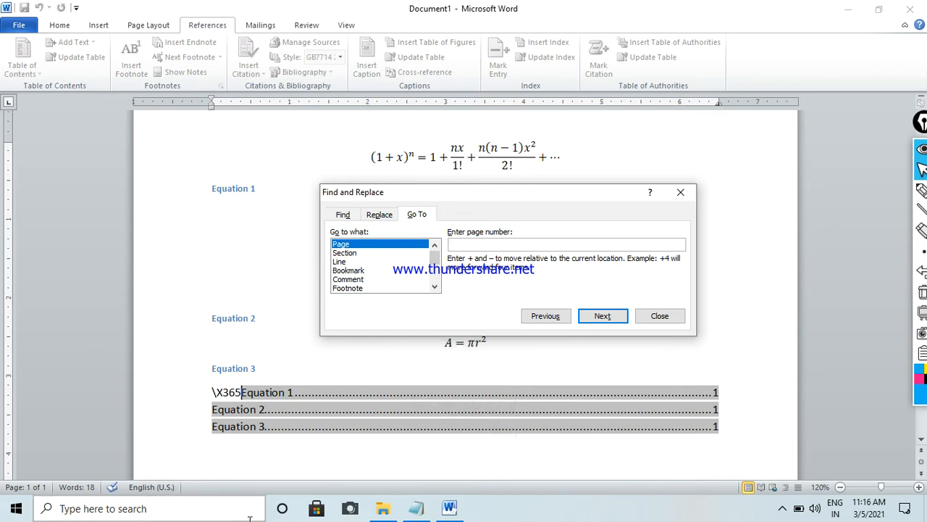
# - Close the Find and Replace dialog and delete the whole document content, including the equations, captions and table of figures
pyautogui.press('Escape')
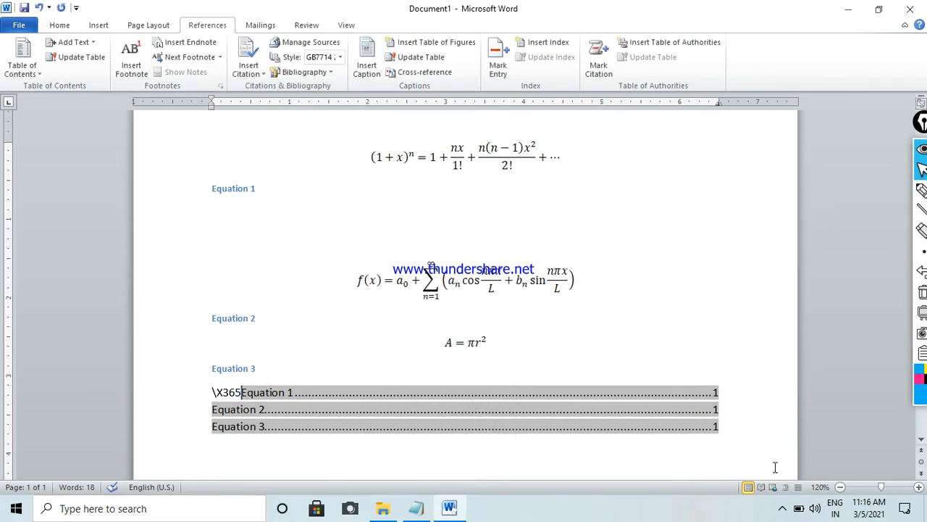
pyautogui.hotkey('ctrl', 'a')
pyautogui.press('F1')
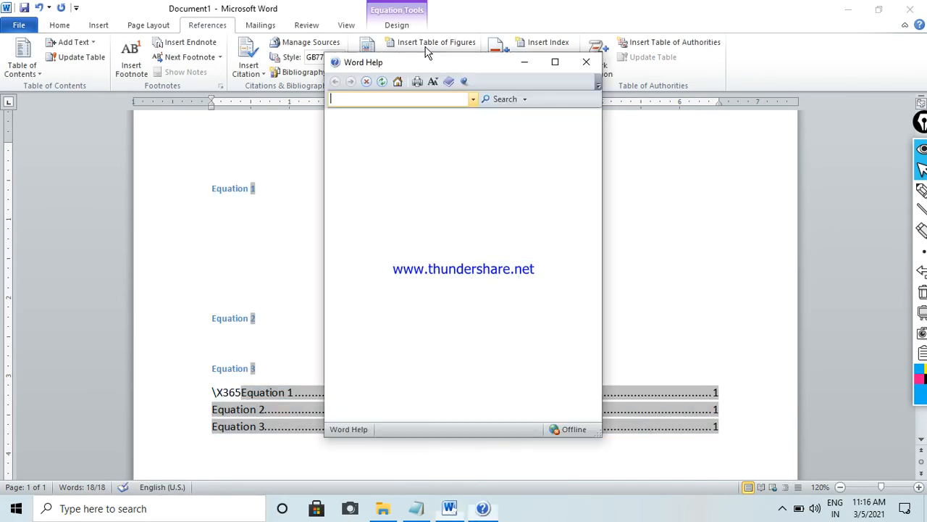
pyautogui.click(587, 62)
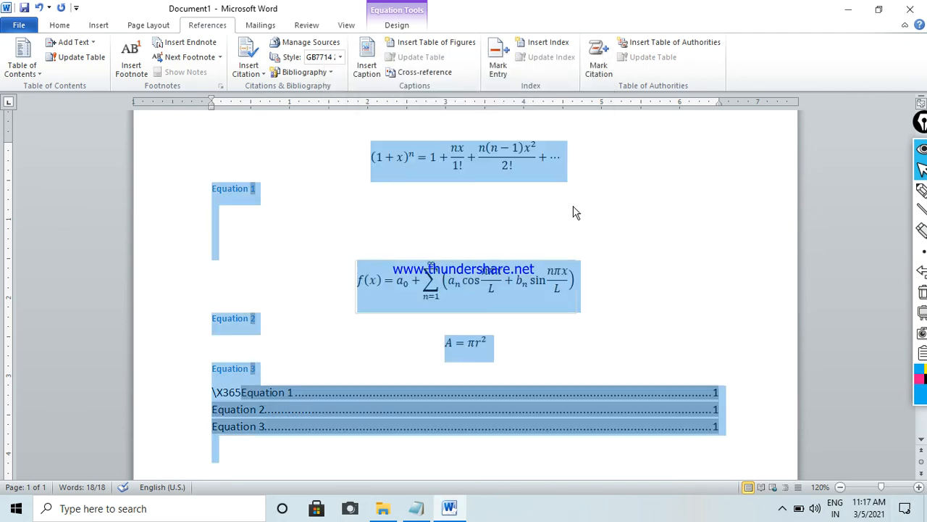
pyautogui.press('Delete')
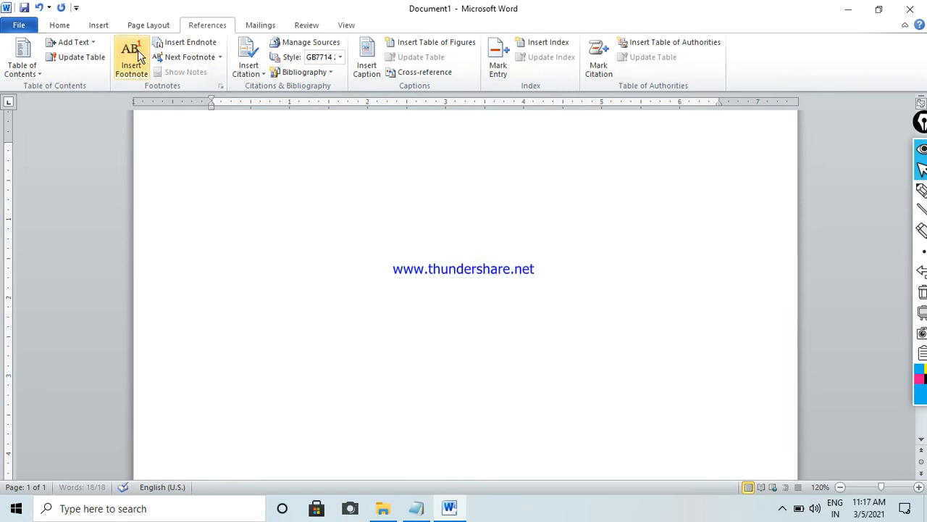
# - Examine the label choices in the Caption dialog, and leave it without inserting a caption
pyautogui.click(367, 78)
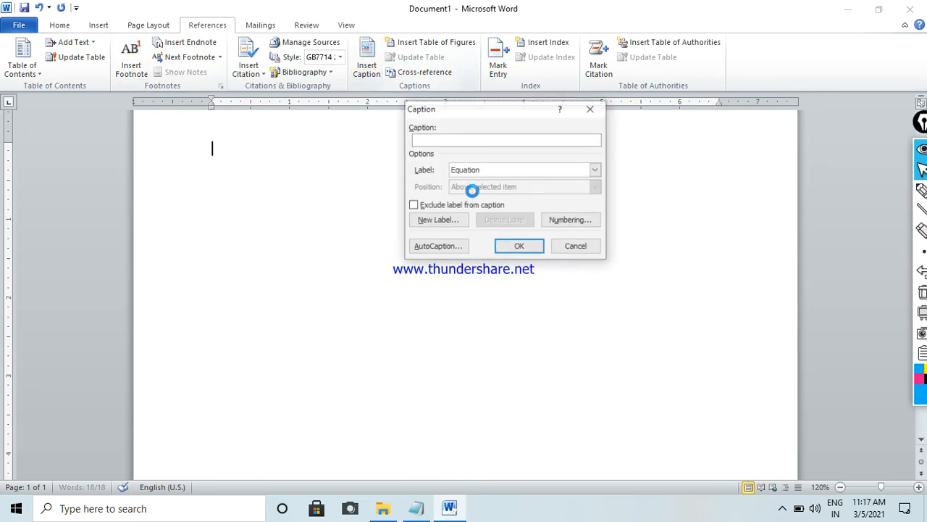
pyautogui.click(595, 170)
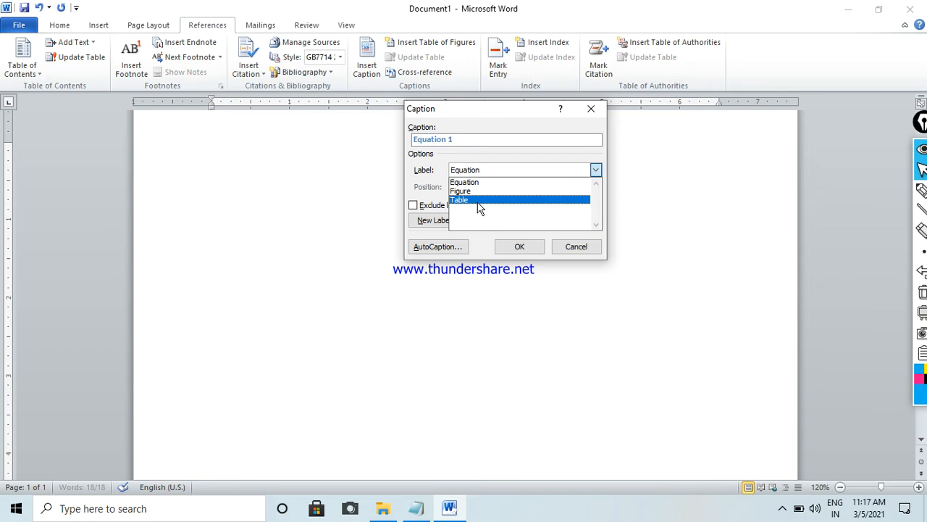
pyautogui.click(575, 248)
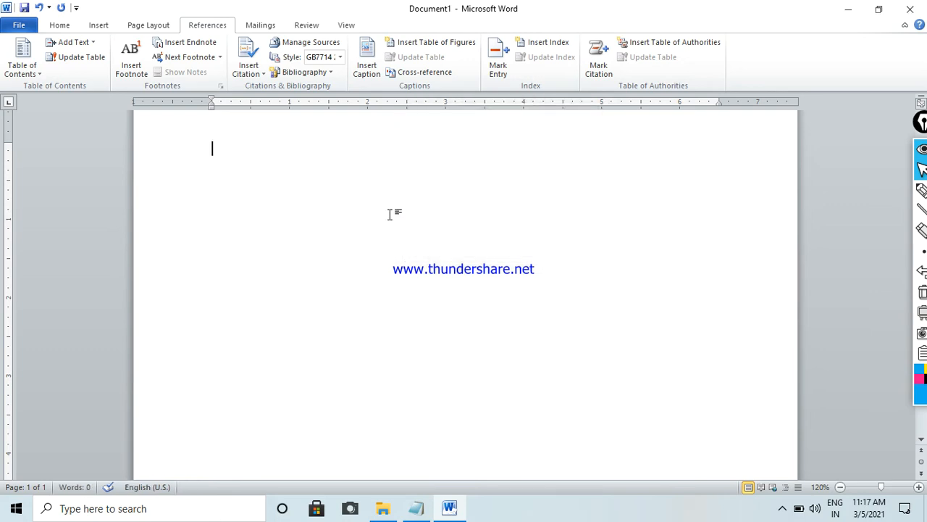
# - Search the clip art for "computer" and insert the picture of the woman at a computer into the empty document
pyautogui.click(98, 25)
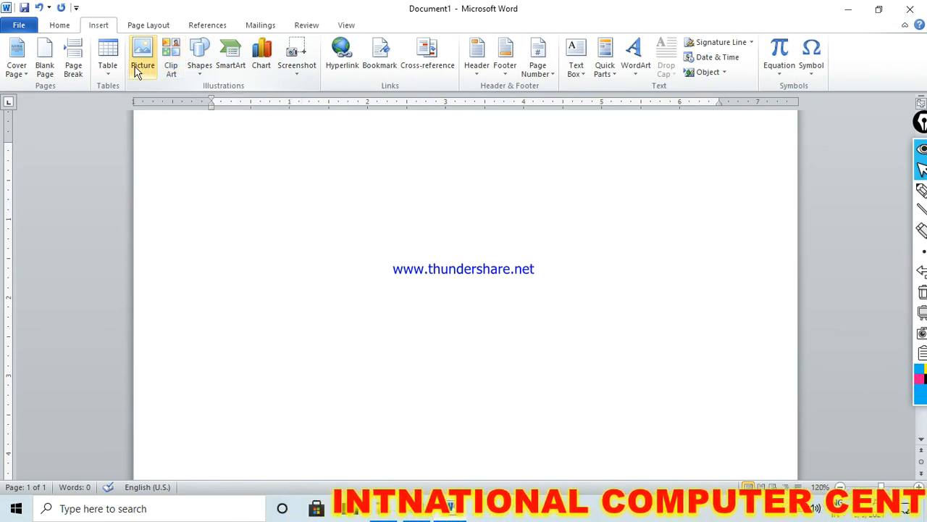
pyautogui.click(170, 72)
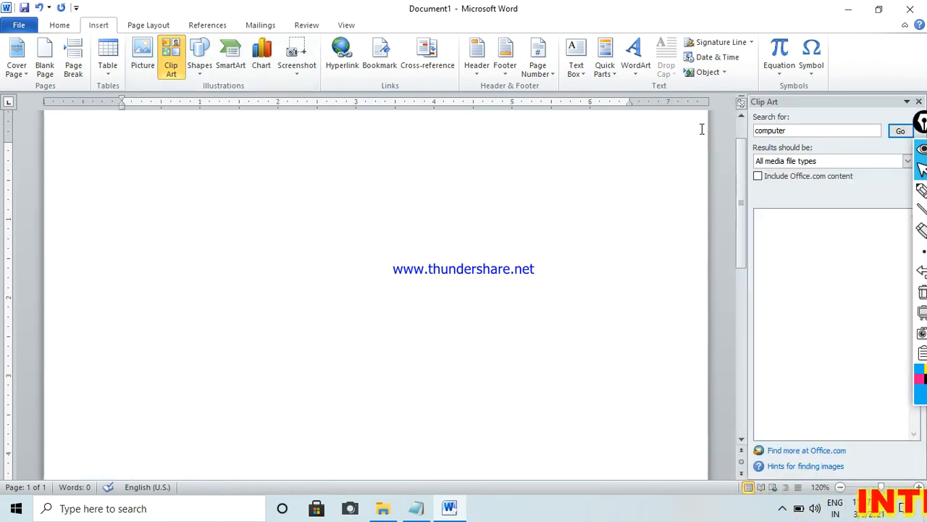
pyautogui.click(900, 130)
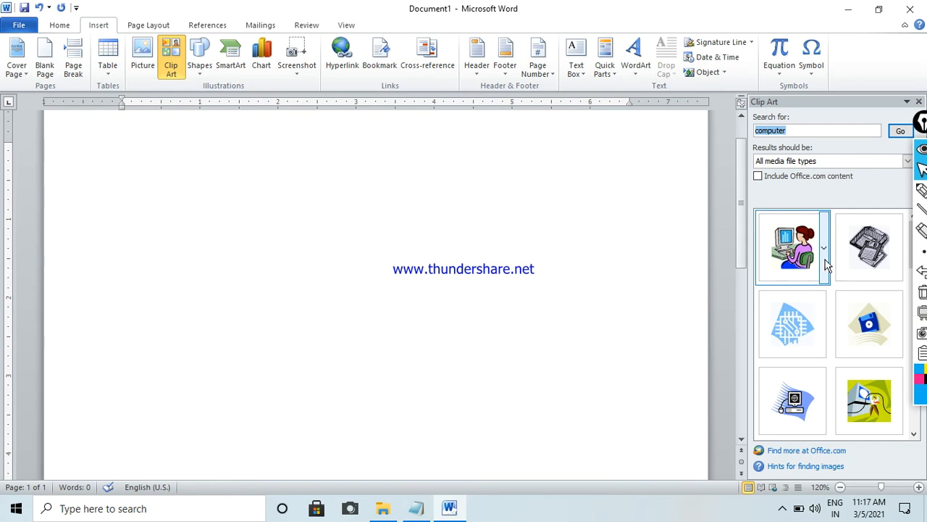
pyautogui.click(782, 248)
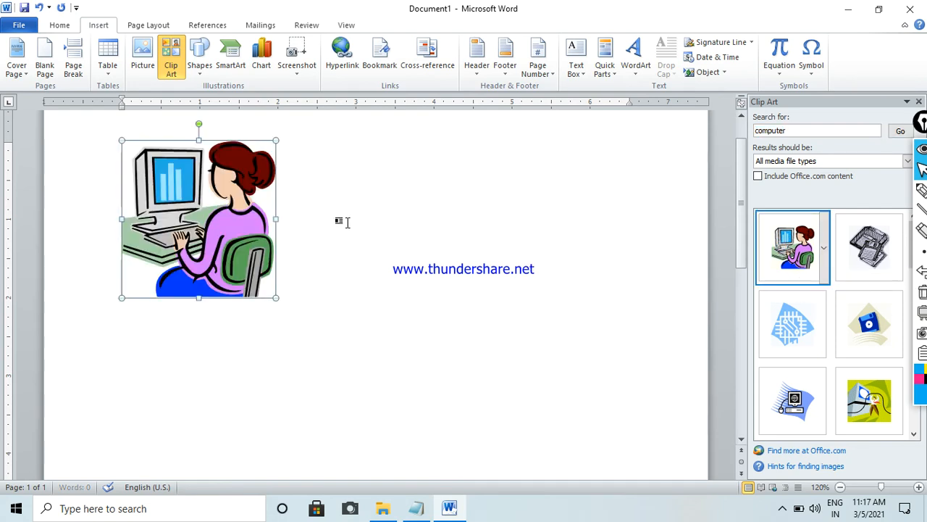
# - Insert a caption with the Figure label below the picture of the woman at a computer
pyautogui.click(206, 29)
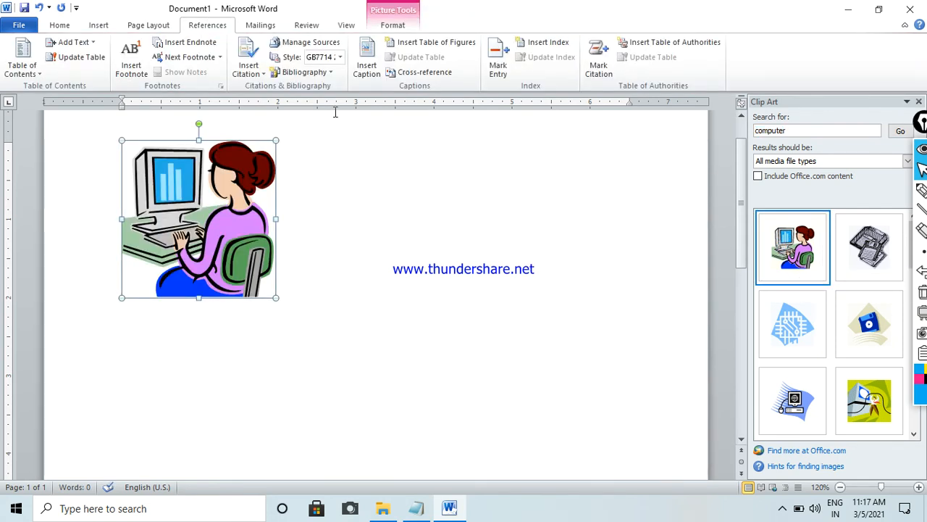
pyautogui.click(367, 67)
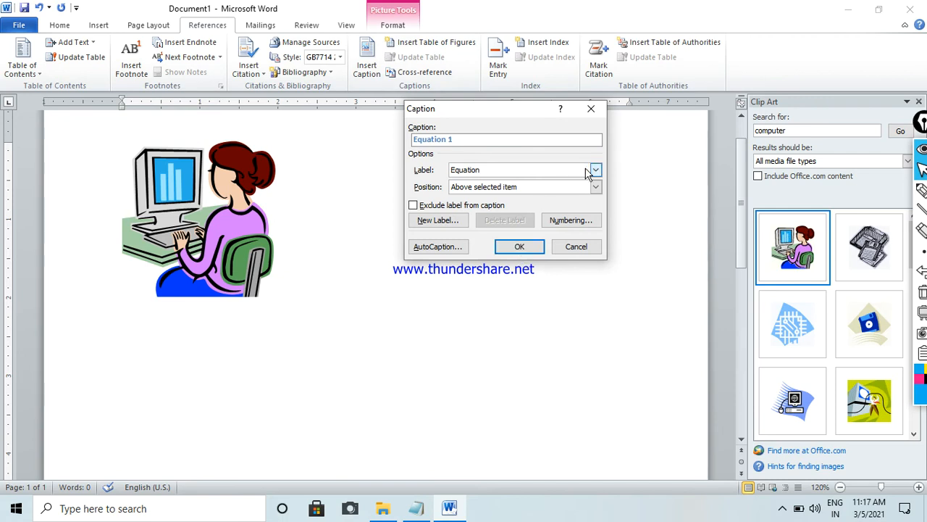
pyautogui.click(587, 173)
pyautogui.click(504, 190)
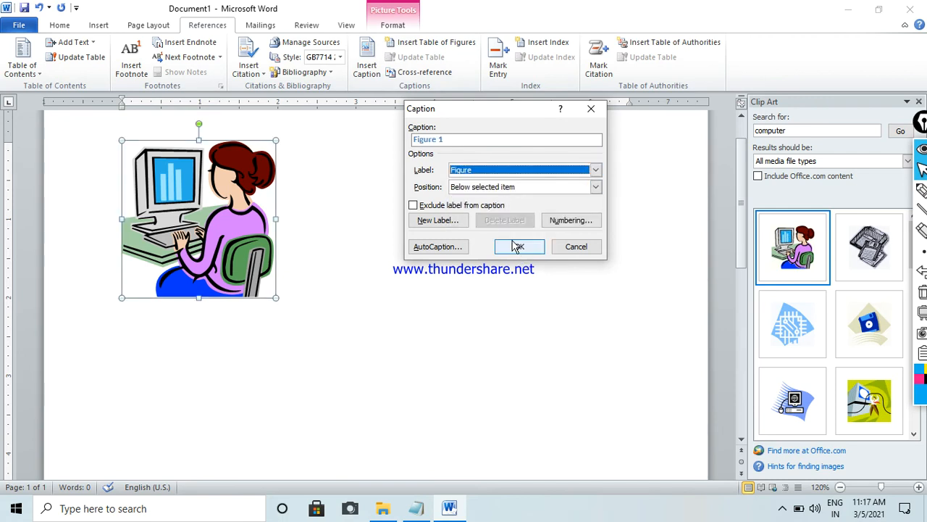
pyautogui.click(516, 246)
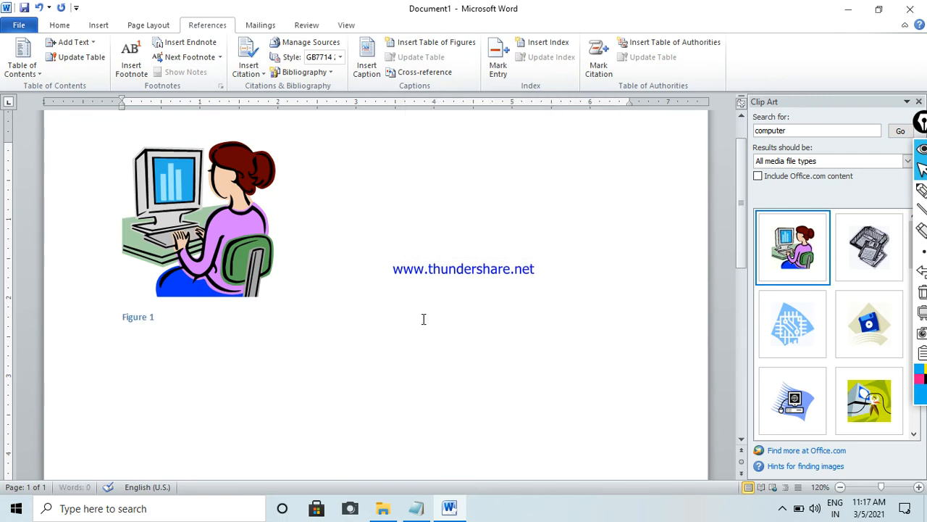
# - Insert the blue computer-with-globe clip art under the first caption and add a Figure caption below it
pyautogui.click(103, 25)
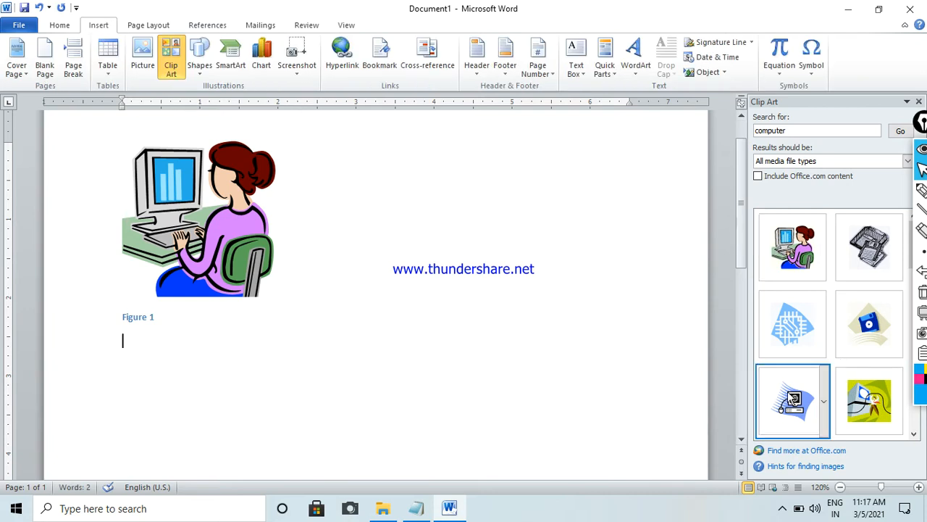
pyautogui.click(207, 26)
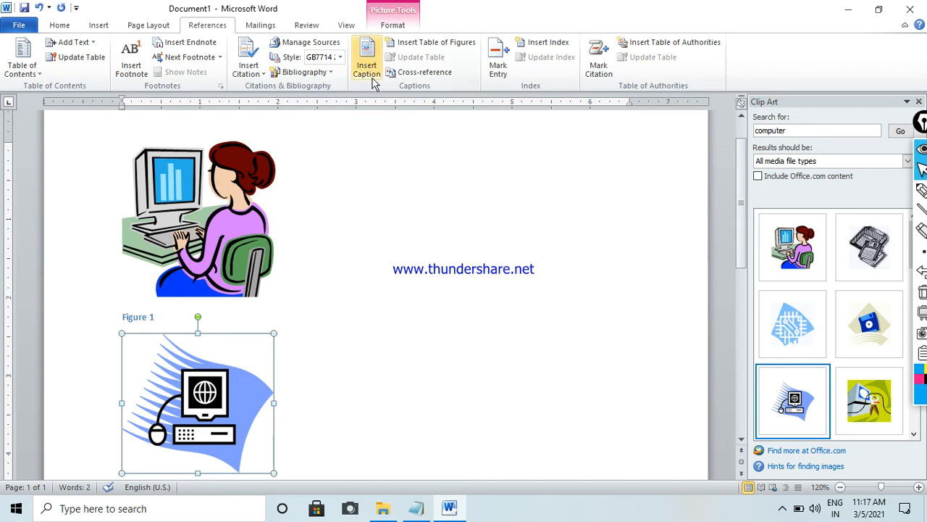
pyautogui.click(367, 63)
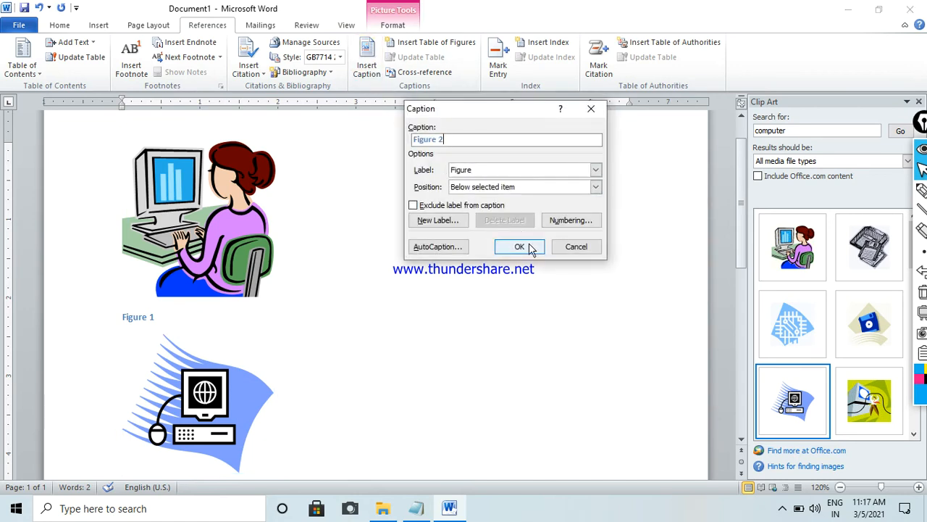
pyautogui.click(520, 247)
# - Insert a table of figures for the Figure caption label below the second picture's caption, keeping the default format
pyautogui.moveTo(744, 222); pyautogui.dragTo(739, 282)
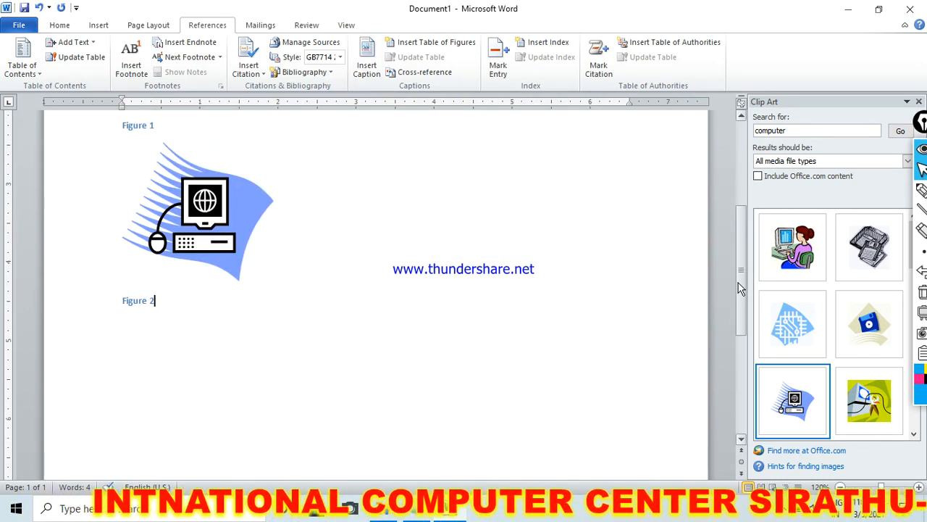
pyautogui.click(429, 45)
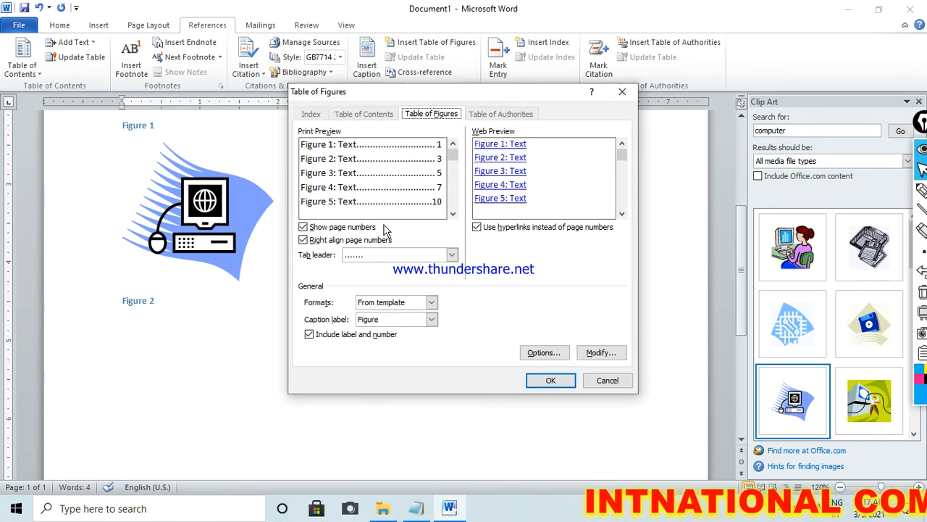
pyautogui.click(548, 380)
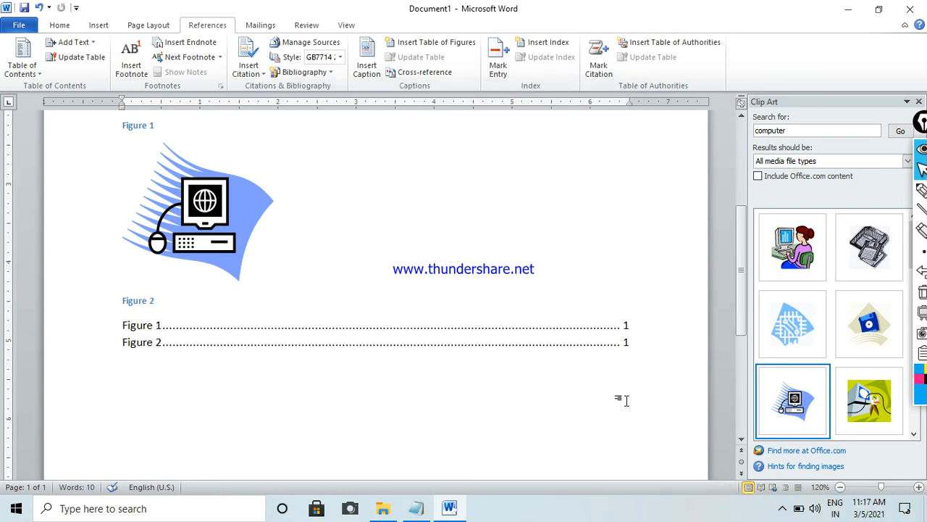
# - Append "-10" to the first entry's page number in the table of figures and update the table's page numbers only
pyautogui.click(629, 323)
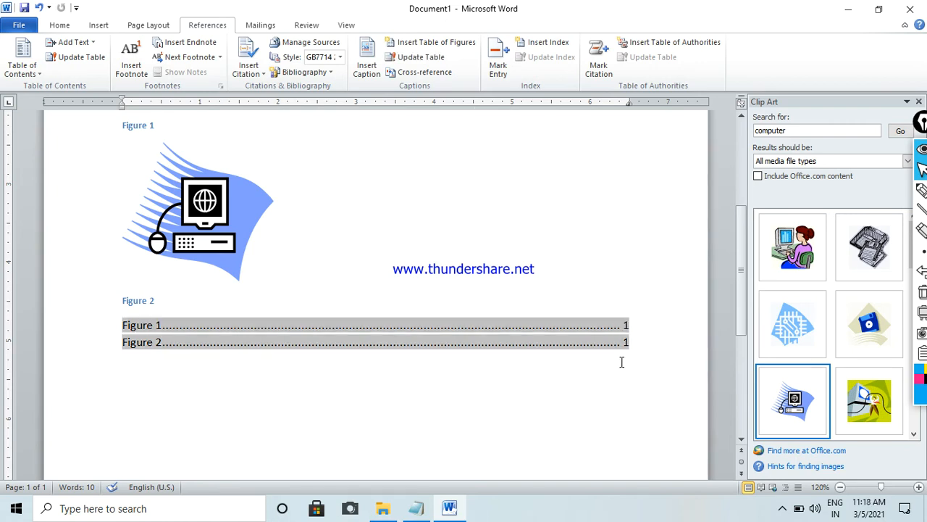
pyautogui.write('-10')
pyautogui.click(421, 64)
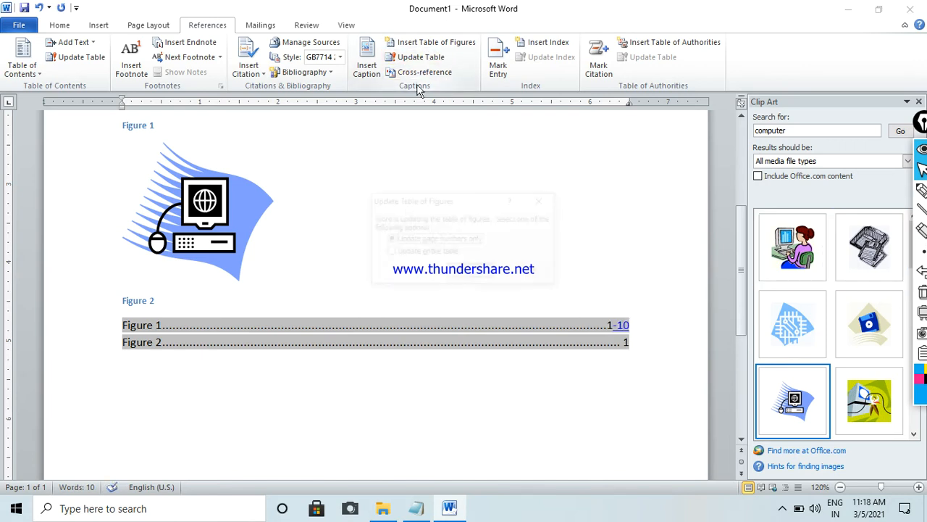
pyautogui.click(471, 273)
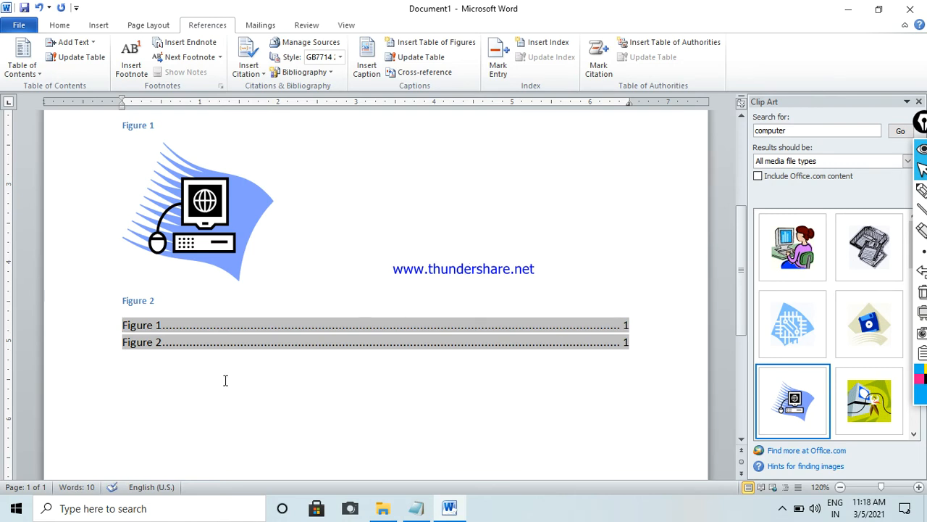
# - Delete both pictures, their captions and the table of figures to empty the document
pyautogui.moveTo(450, 413); pyautogui.dragTo(2, 72)
pyautogui.press('Delete')
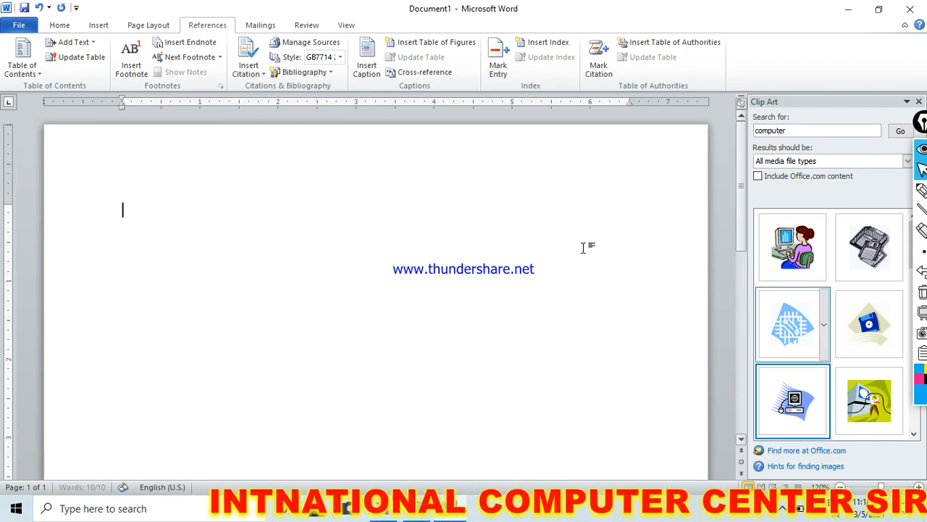
# - Review the available caption labels, including Table, and close the Caption dialog without inserting anything
pyautogui.click(366, 58)
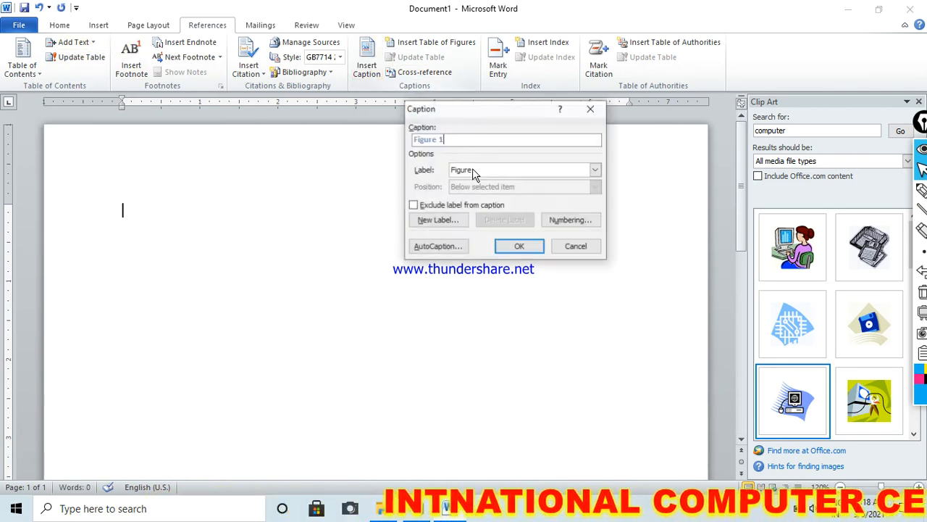
pyautogui.click(595, 171)
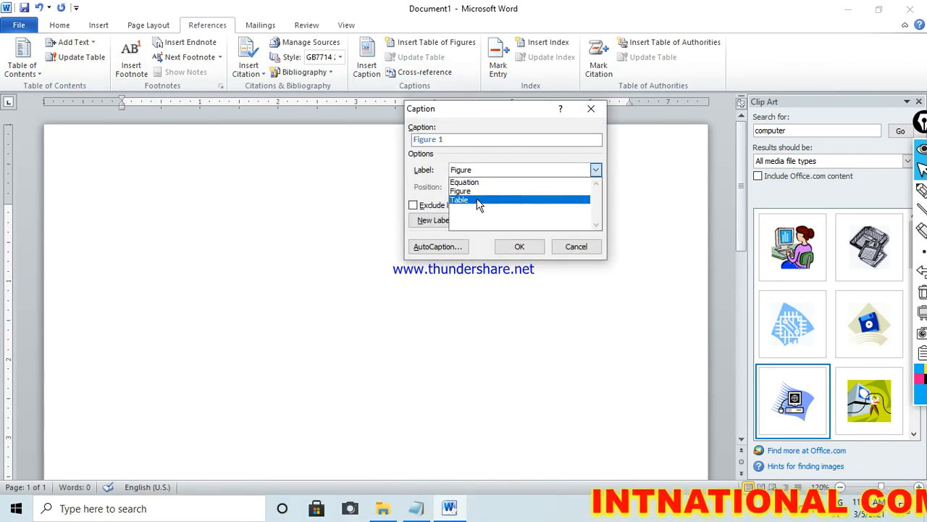
pyautogui.click(576, 247)
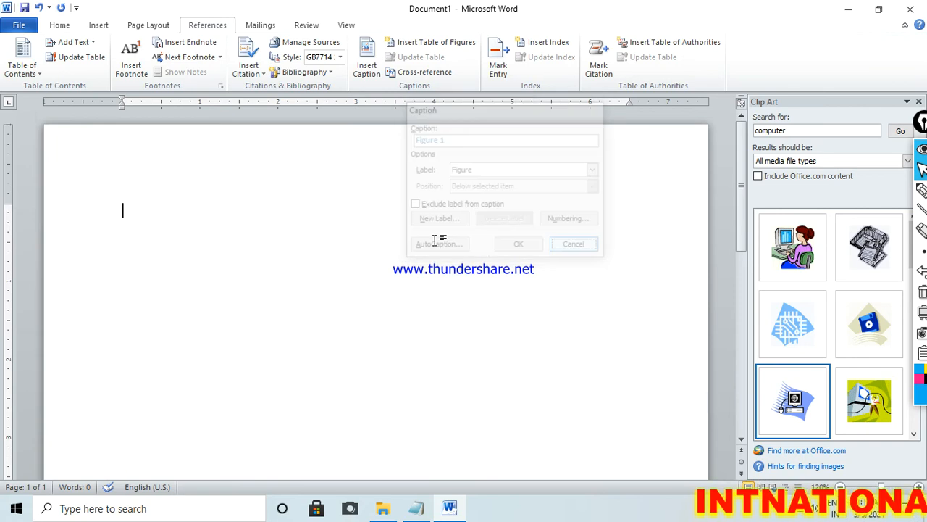
# - Insert a table of 9 columns and 7 rows into the empty document
pyautogui.click(99, 26)
pyautogui.click(105, 65)
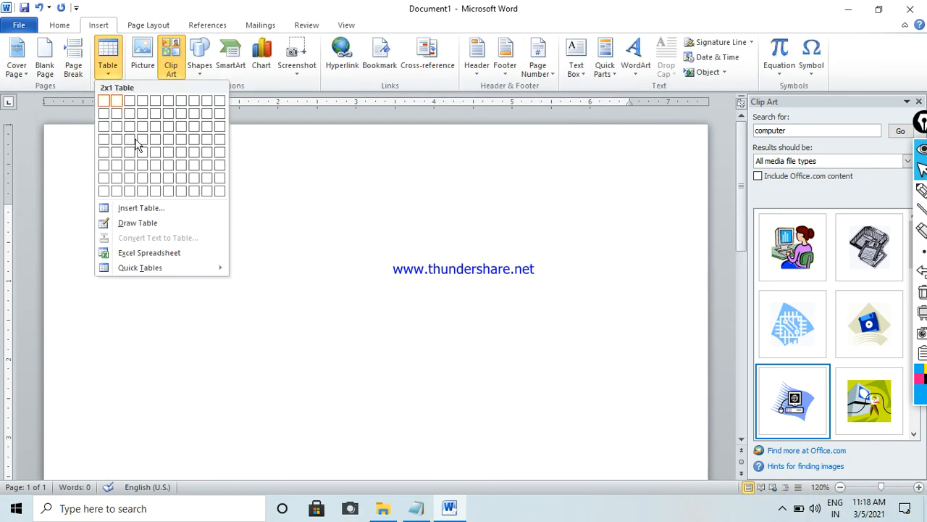
pyautogui.click(208, 177)
# - Insert a caption with the Table label above the nine-column table
pyautogui.click(208, 25)
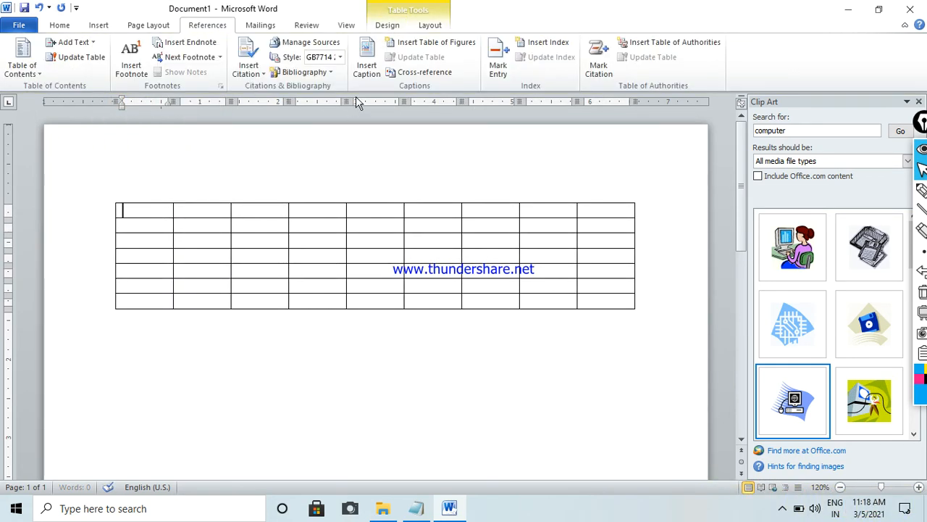
pyautogui.click(365, 71)
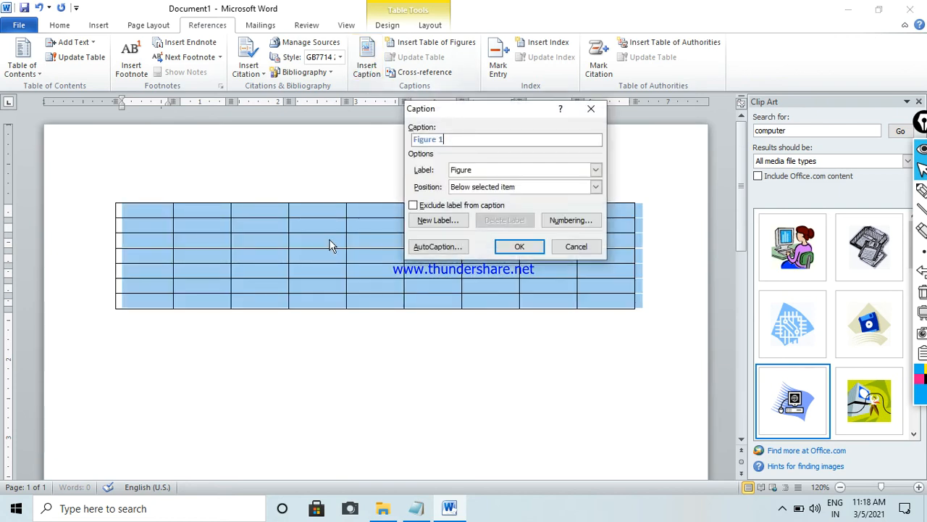
pyautogui.click(540, 174)
pyautogui.click(510, 201)
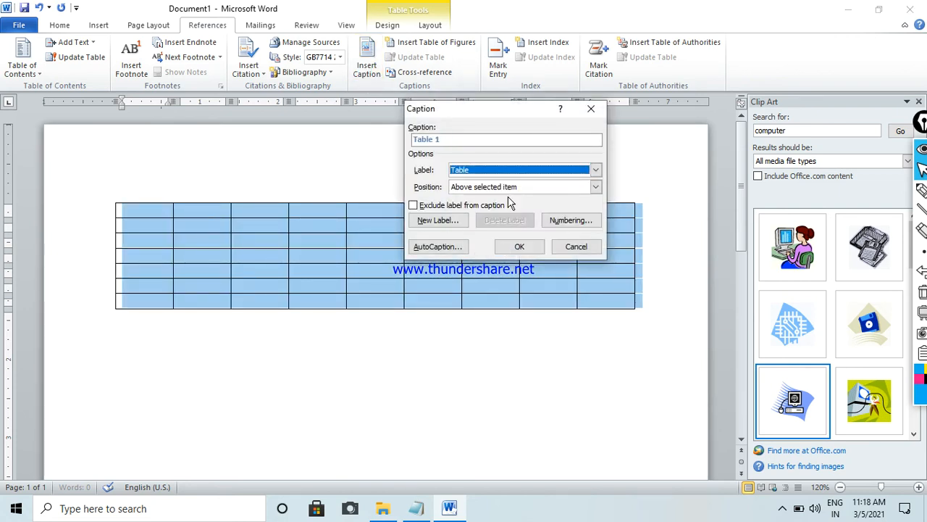
pyautogui.click(519, 247)
# - Add an empty line below the captioned table and insert a second table of 4 columns and 7 rows there
pyautogui.click(169, 359)
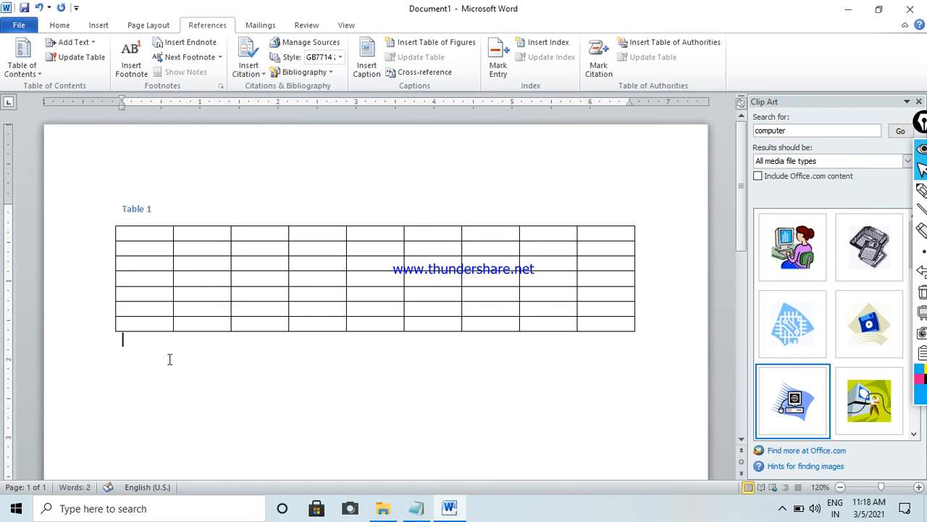
pyautogui.press('Return')
pyautogui.click(98, 25)
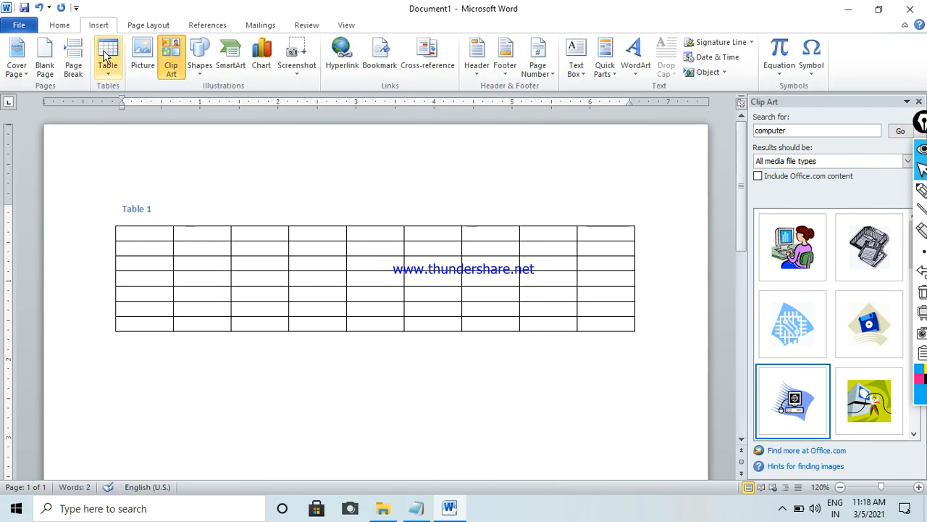
pyautogui.click(107, 64)
pyautogui.click(143, 177)
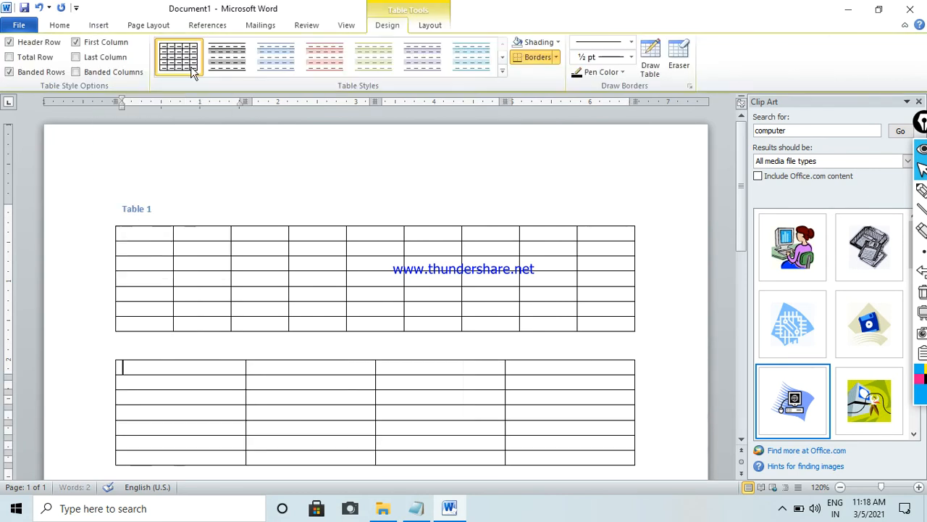
# - Insert a caption with the Table label above the four-column table
pyautogui.click(208, 25)
pyautogui.click(366, 65)
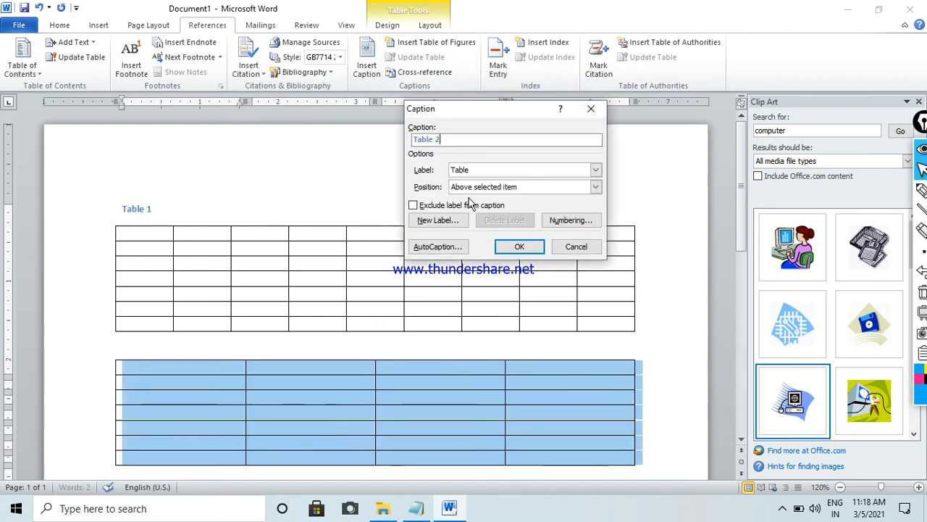
pyautogui.click(519, 246)
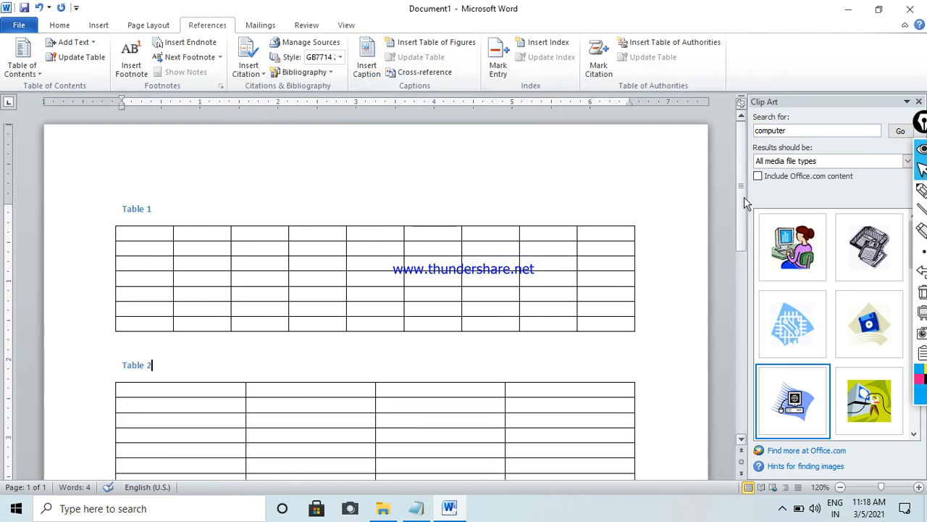
# - Add empty lines below the four-column table until the insertion point reaches the second page
pyautogui.scroll(-5, 746, 203)
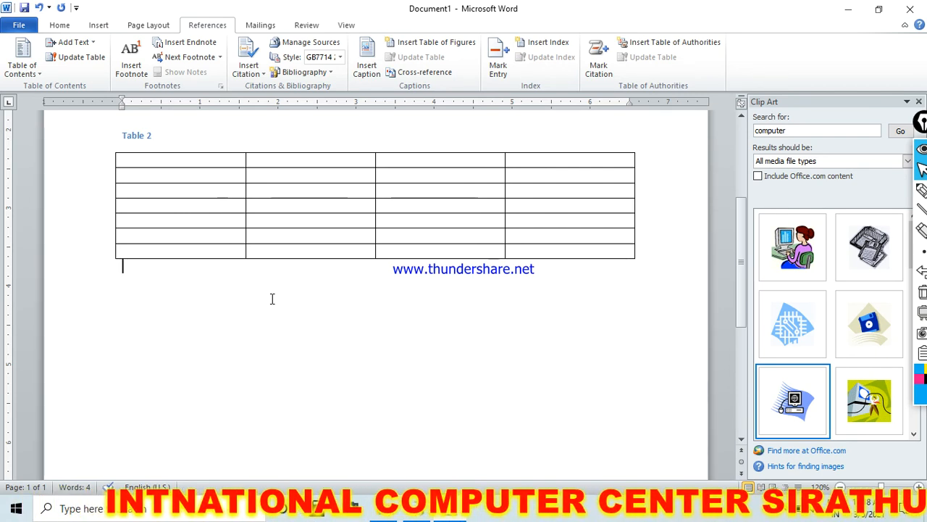
pyautogui.press('Return')
pyautogui.press('Return')
pyautogui.press('Return')
pyautogui.press('Return')
pyautogui.press('Return')
pyautogui.press('Return')
pyautogui.press('Return')
pyautogui.press('Return')
pyautogui.press('Return')
pyautogui.press('Return')
pyautogui.press('Return')
pyautogui.press('Return')
pyautogui.press('Return')
pyautogui.press('Return')
pyautogui.press('Return')
pyautogui.press('Return')
pyautogui.press('Return')
pyautogui.press('Return')
pyautogui.press('Return')
pyautogui.press('Return')
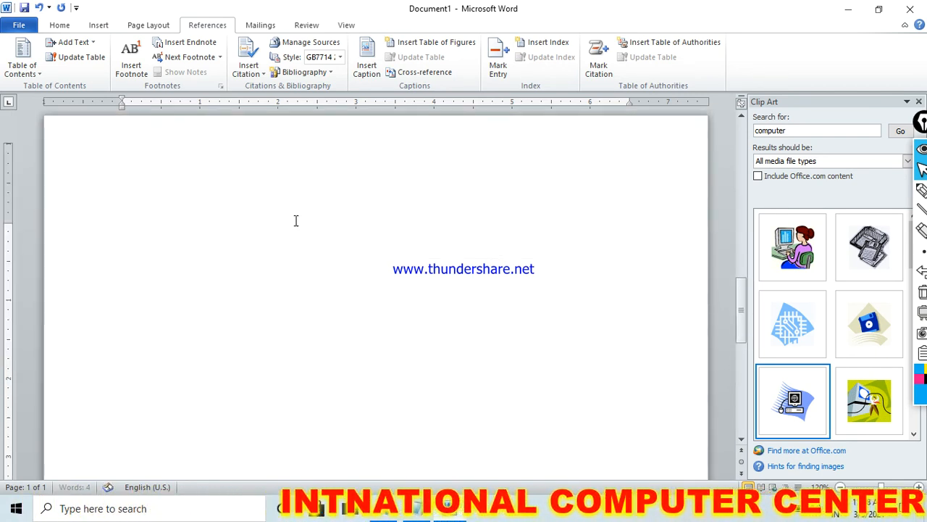
# - Insert a hyperlinked cross-reference to the entire Table 1 caption on the second page
pyautogui.click(424, 73)
pyautogui.click(418, 171)
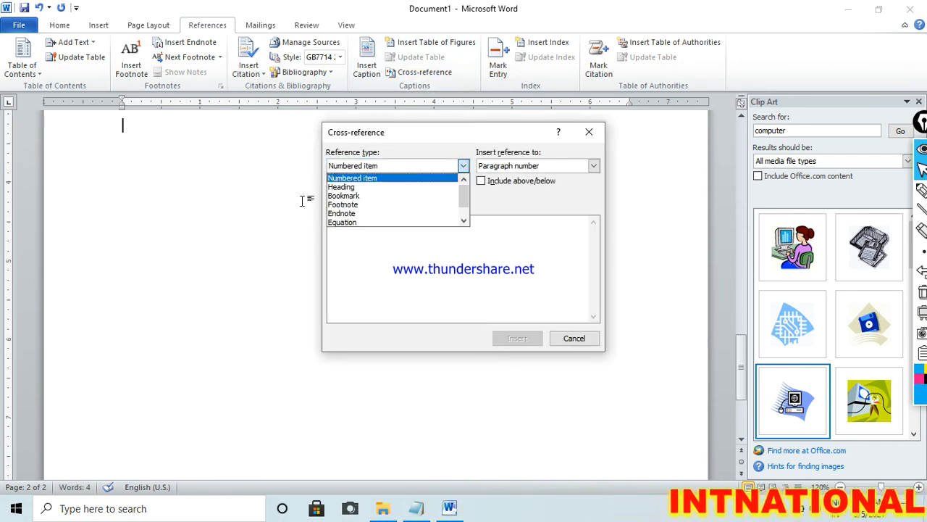
pyautogui.scroll(-1, 466, 199)
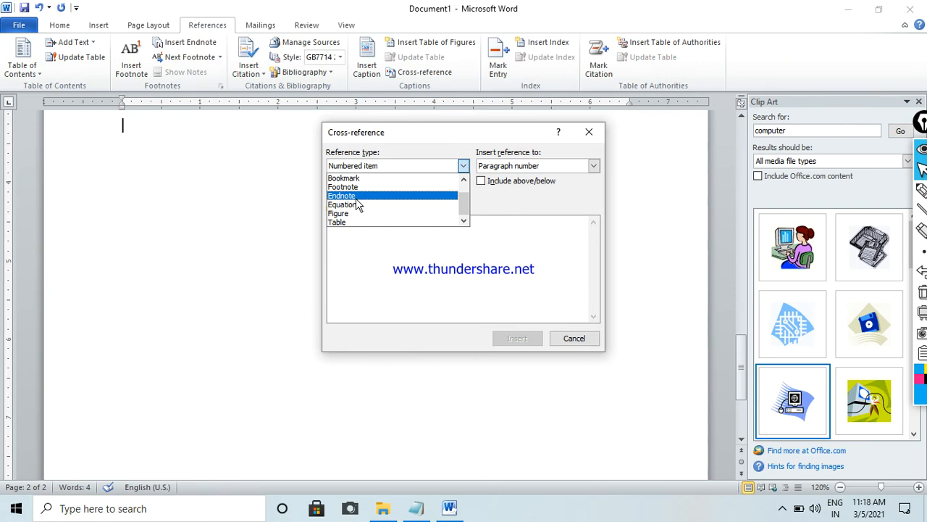
pyautogui.click(352, 223)
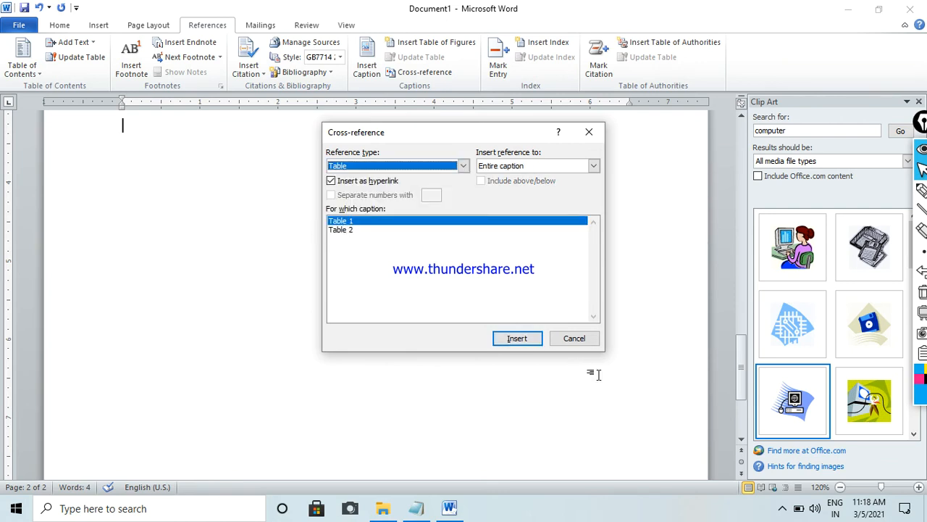
pyautogui.click(516, 341)
pyautogui.click(574, 339)
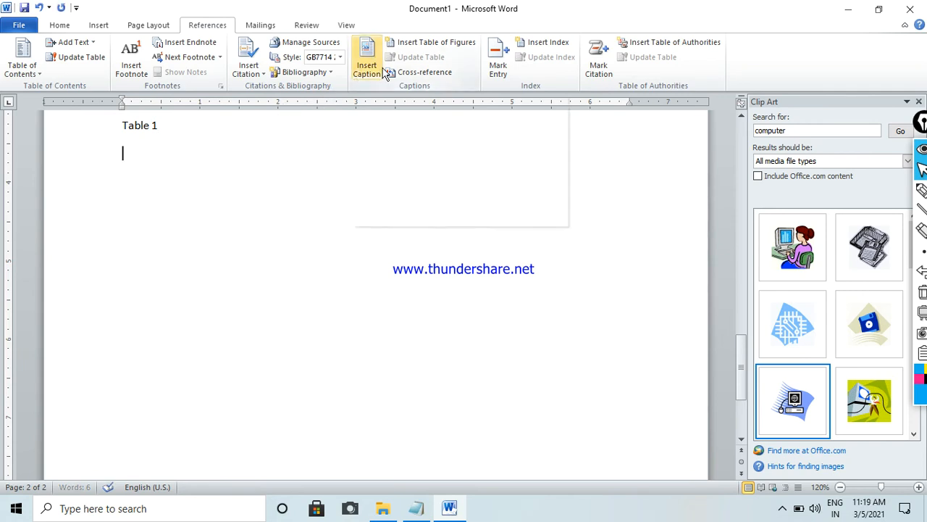
# - Insert a cross-reference to the entire Table 2 caption below the first one, and follow the Table 1 link to its table
pyautogui.click(395, 74)
pyautogui.click(420, 279)
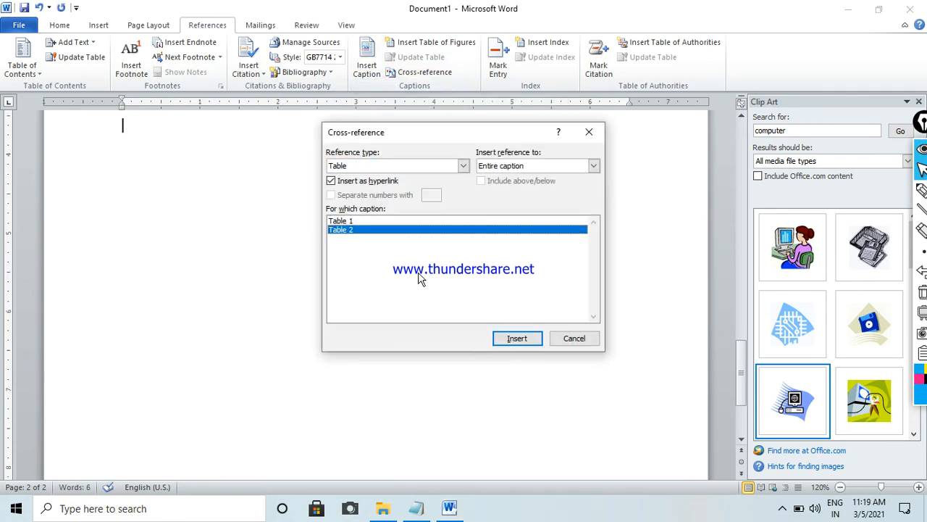
pyautogui.click(514, 339)
pyautogui.click(574, 338)
pyautogui.moveTo(742, 393); pyautogui.dragTo(741, 361)
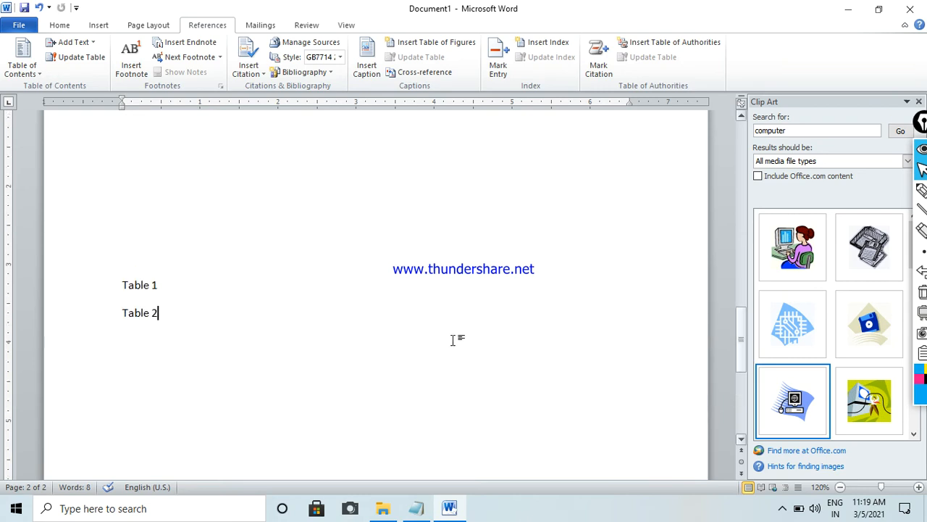
pyautogui.keyDown('ctrl'); pyautogui.click(148, 286); pyautogui.keyUp('ctrl')
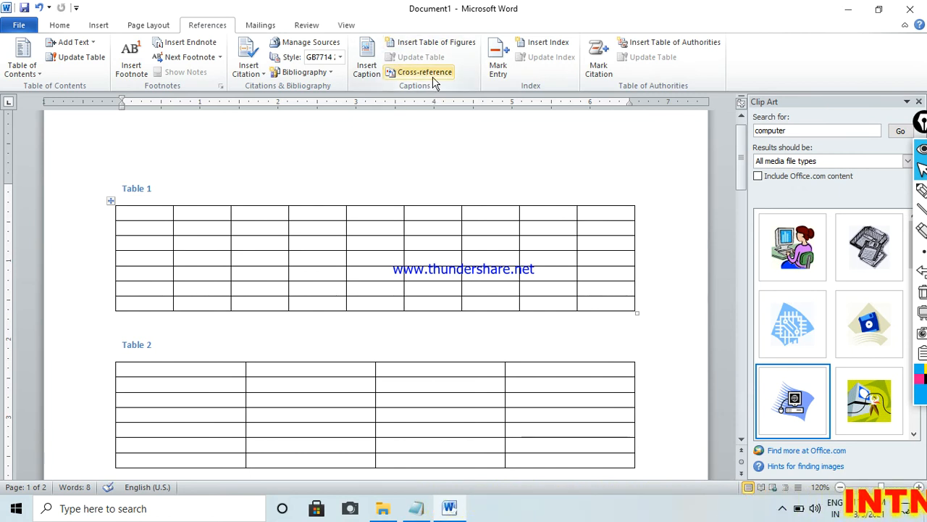
# - Delete the entire content of the document, including both captioned tables and their cross-references
pyautogui.hotkey('ctrl', 'Return')
pyautogui.hotkey('ctrl', 'a')
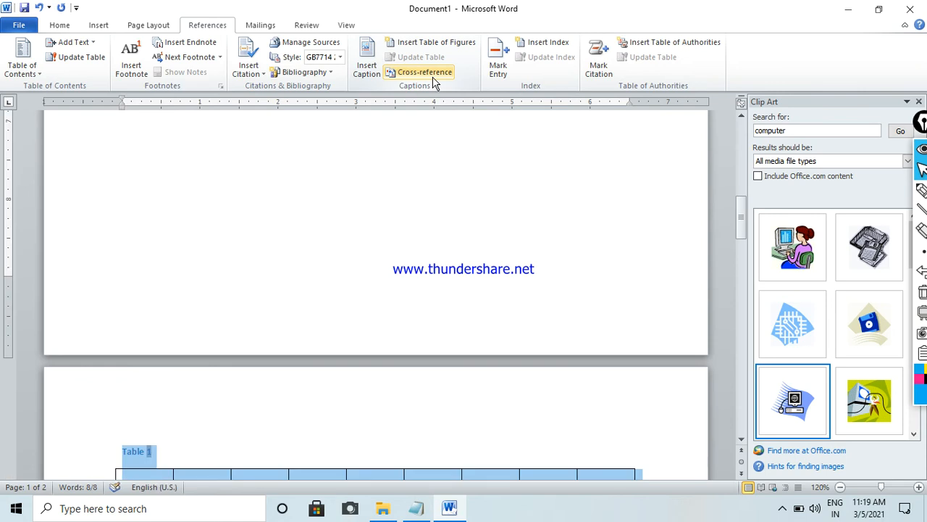
pyautogui.press('Delete')
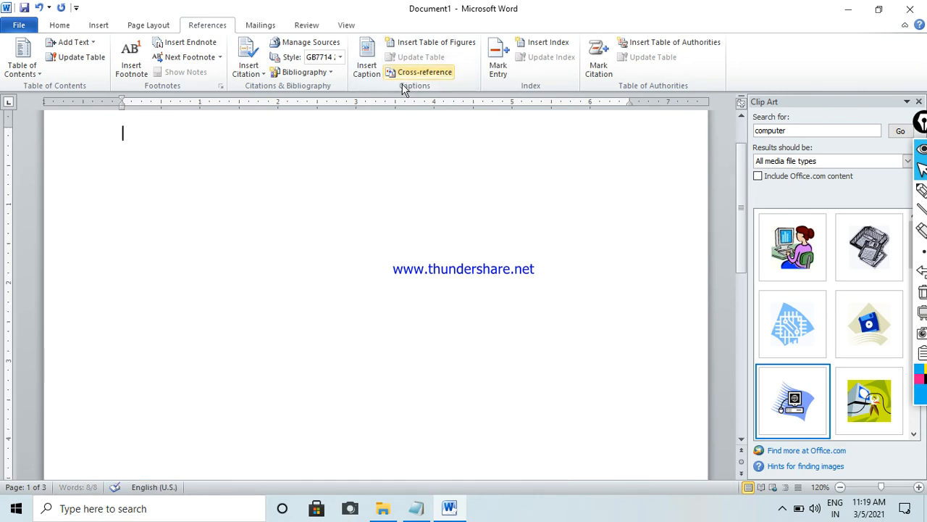
# - Mark an index entry with main entry computer, subentry center, cross-reference See, and bold italic page number format
pyautogui.click(498, 69)
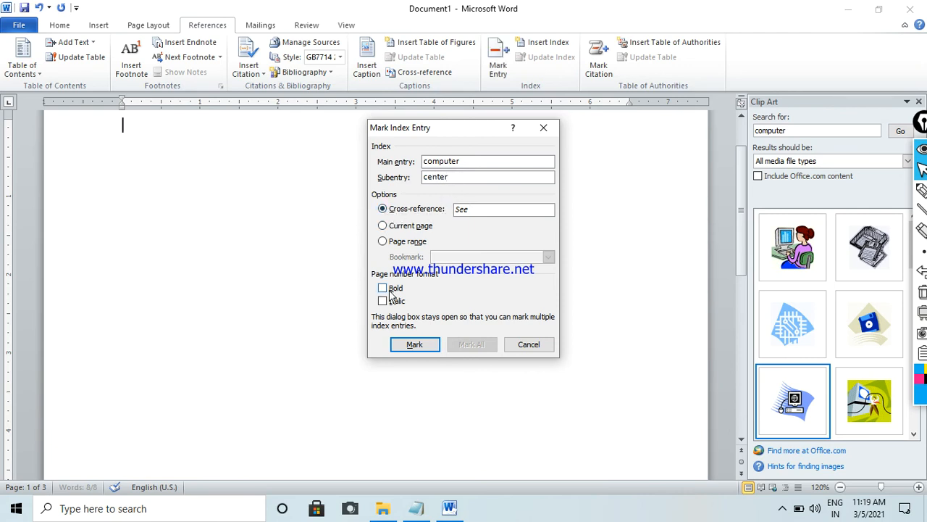
pyautogui.click(423, 352)
pyautogui.click(528, 346)
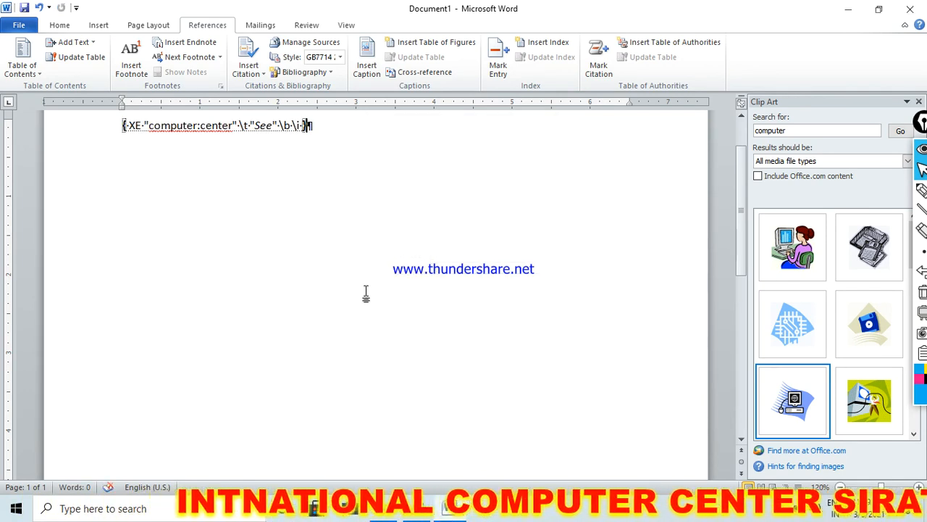
# - Insert an index below the marked entry with right-aligned page numbers and a dotted tab leader
pyautogui.press('Return')
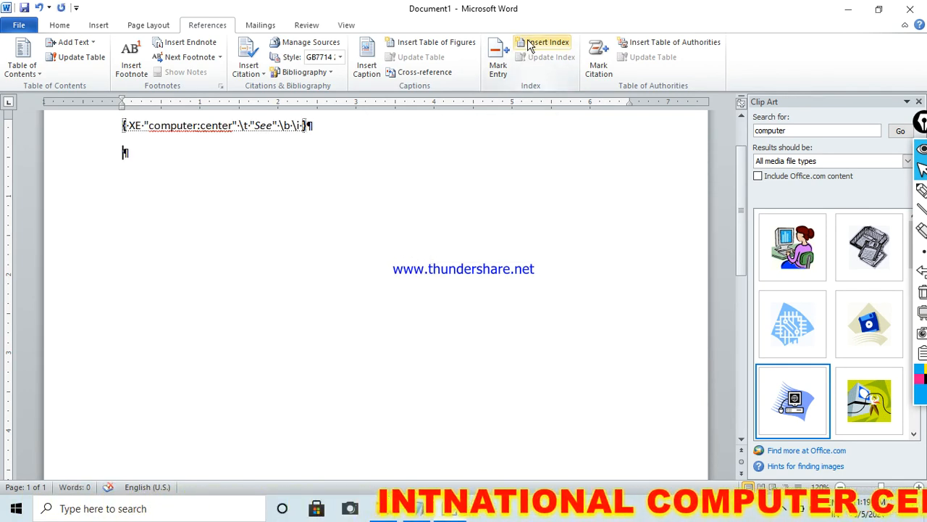
pyautogui.click(545, 42)
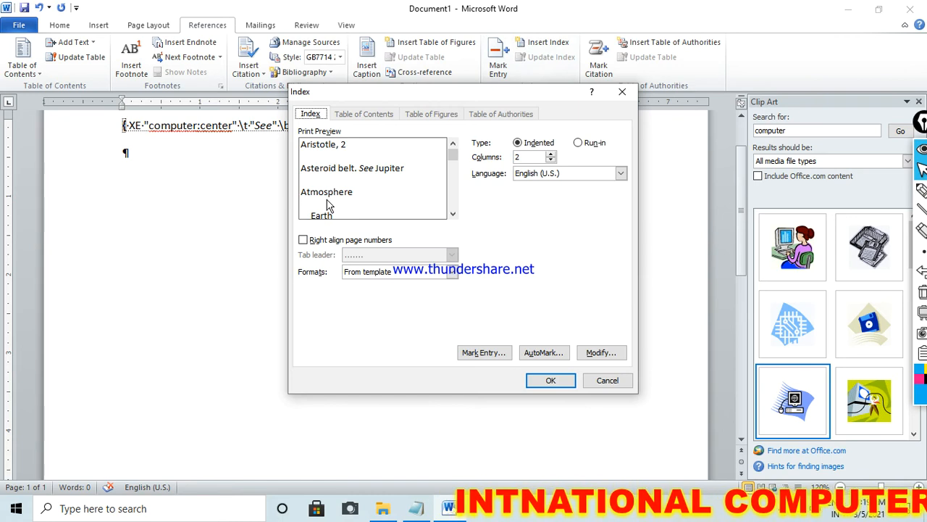
pyautogui.click(373, 242)
pyautogui.click(384, 258)
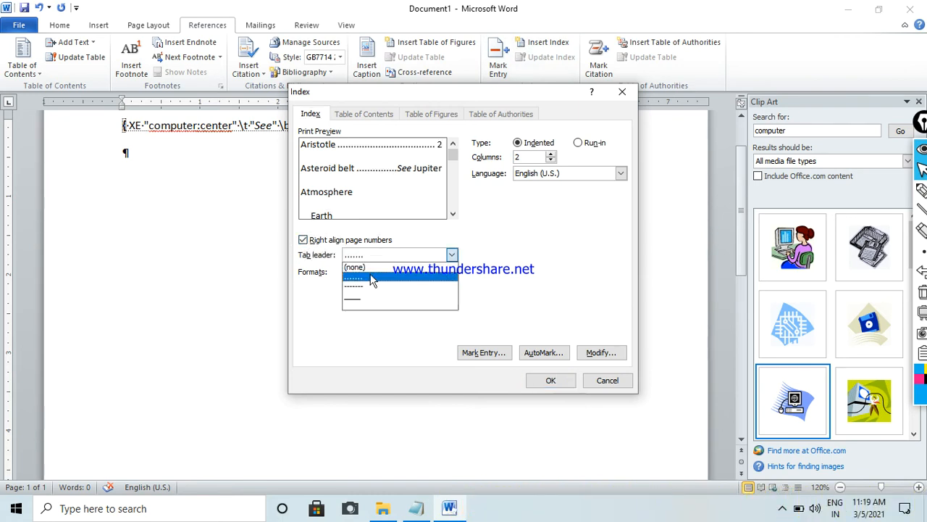
pyautogui.click(372, 278)
pyautogui.click(548, 381)
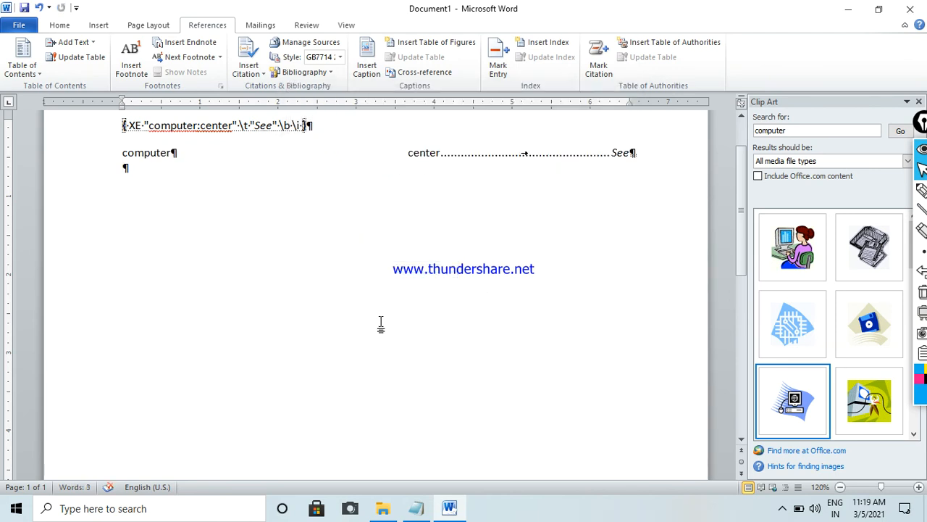
# - Hide the formatting marks and the index entry field code
pyautogui.hotkey('ctrl', 'shift', '8')
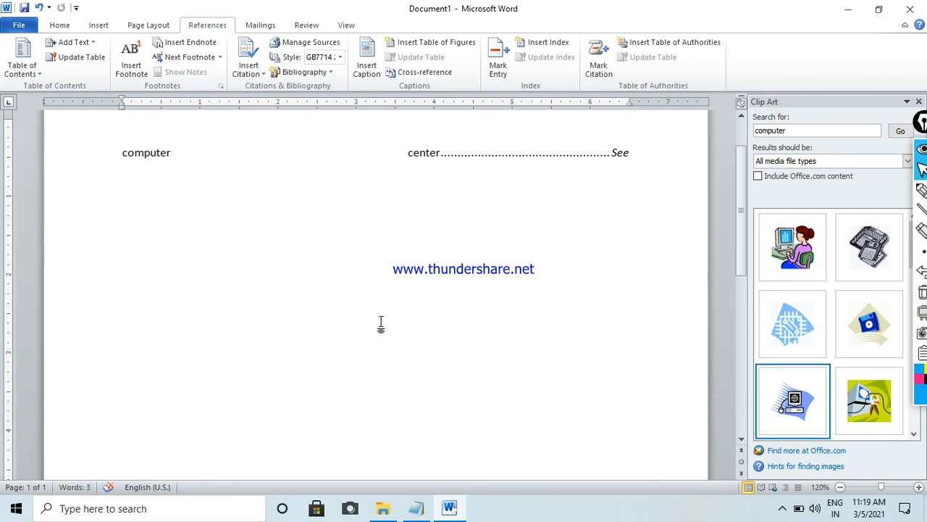
pyautogui.hotkey('ctrl', 'shift', '8')
pyautogui.hotkey('ctrl', 'shift', '8')
# - Enter a line of random letters inside the index, above the computer entry
pyautogui.click(498, 159)
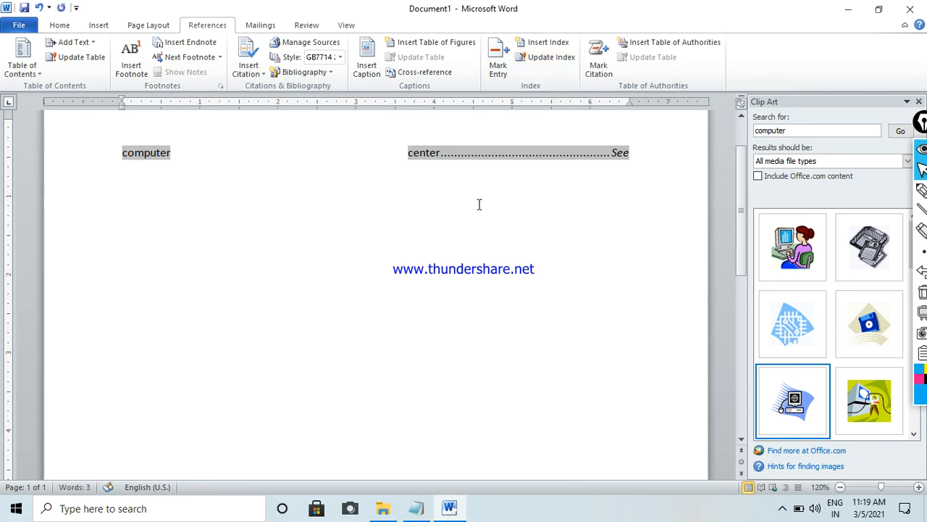
pyautogui.write('jghj')
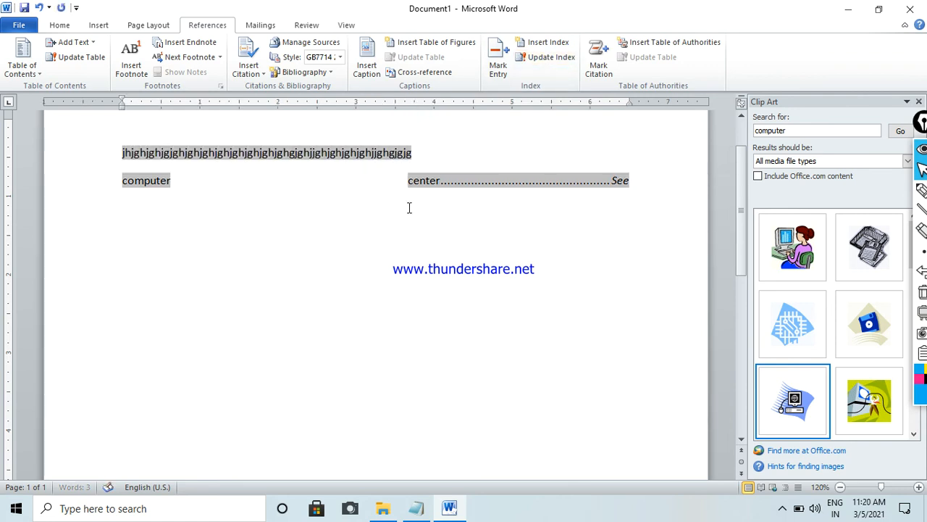
pyautogui.write('jghjghjghjghjghj')
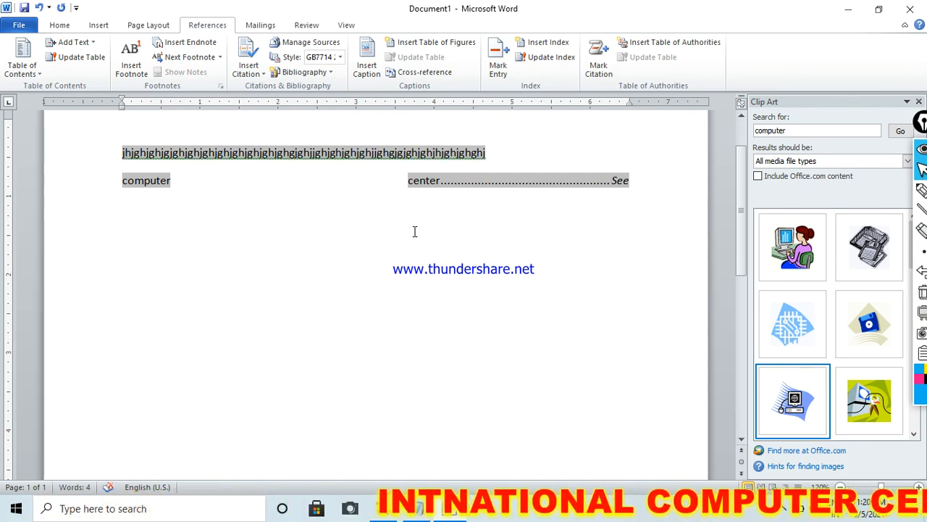
# - Clear the whole document and generate sample paragraphs with the =rand function
pyautogui.hotkey('ctrl', 'a')
pyautogui.press('Delete')
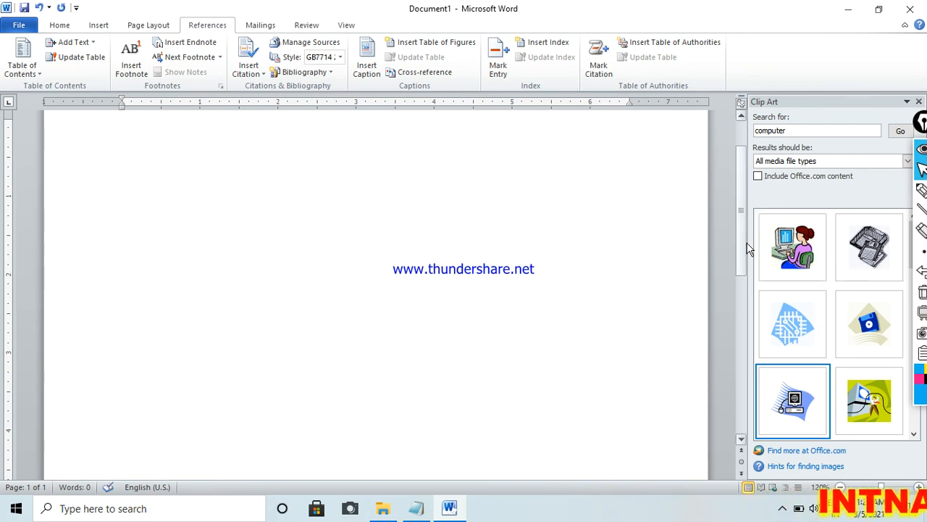
pyautogui.moveTo(741, 241); pyautogui.dragTo(741, 208)
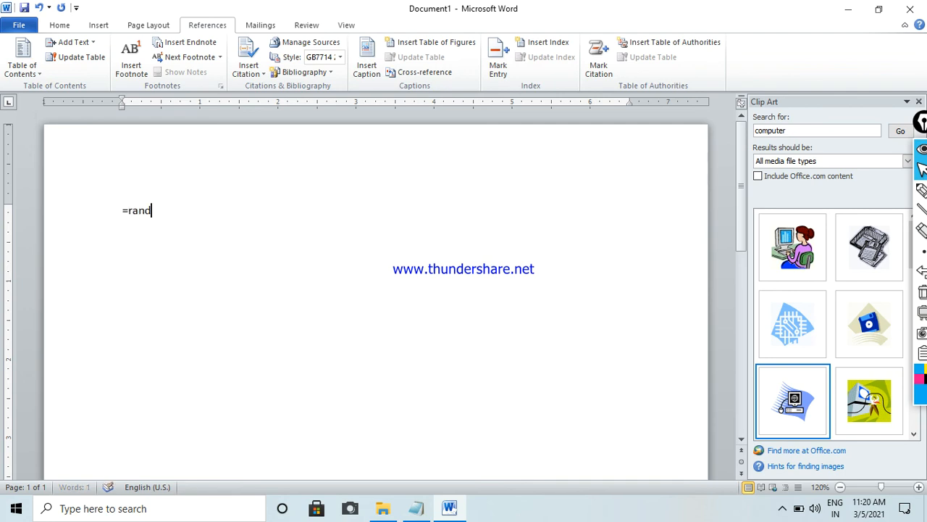
pyautogui.press('Return')
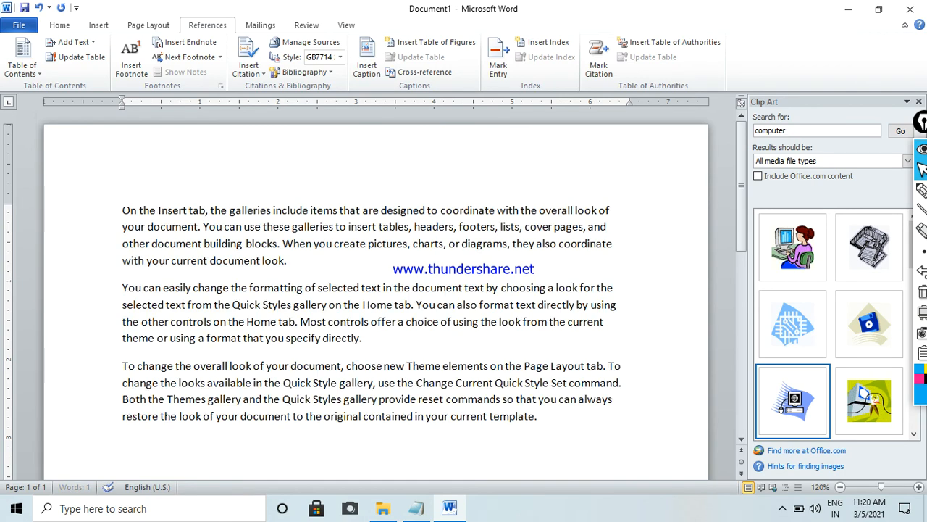
# - Mark all occurrences of "On the Insert tab, the galleries" in the first paragraph as a Cases citation
pyautogui.moveTo(121, 210); pyautogui.dragTo(250, 210)
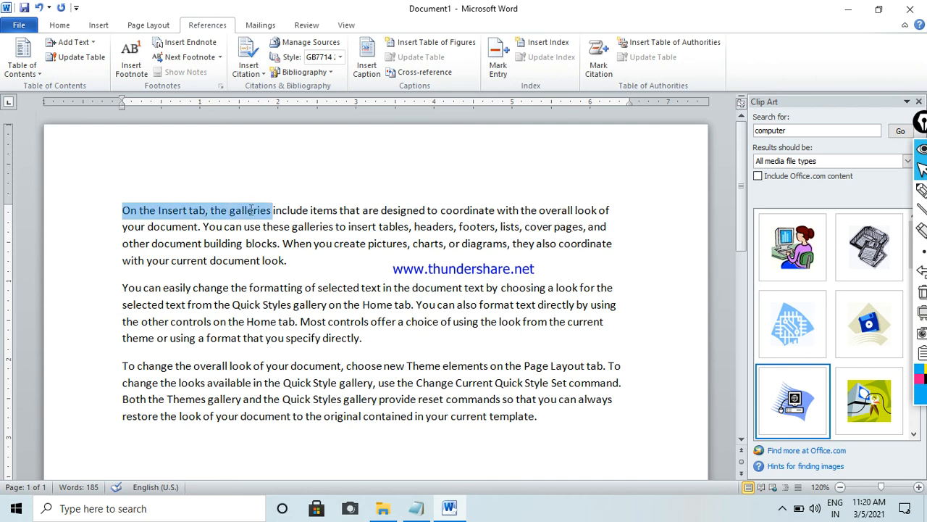
pyautogui.click(601, 65)
pyautogui.click(564, 223)
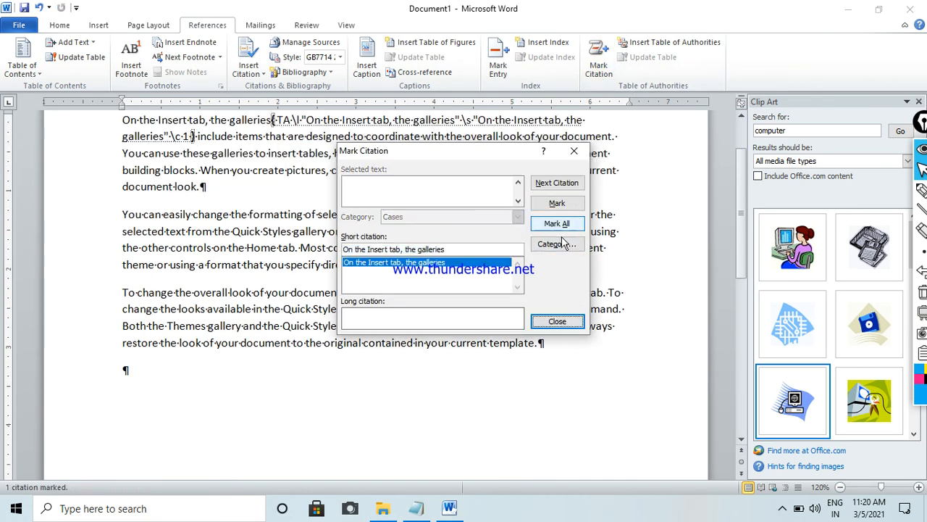
pyautogui.click(559, 321)
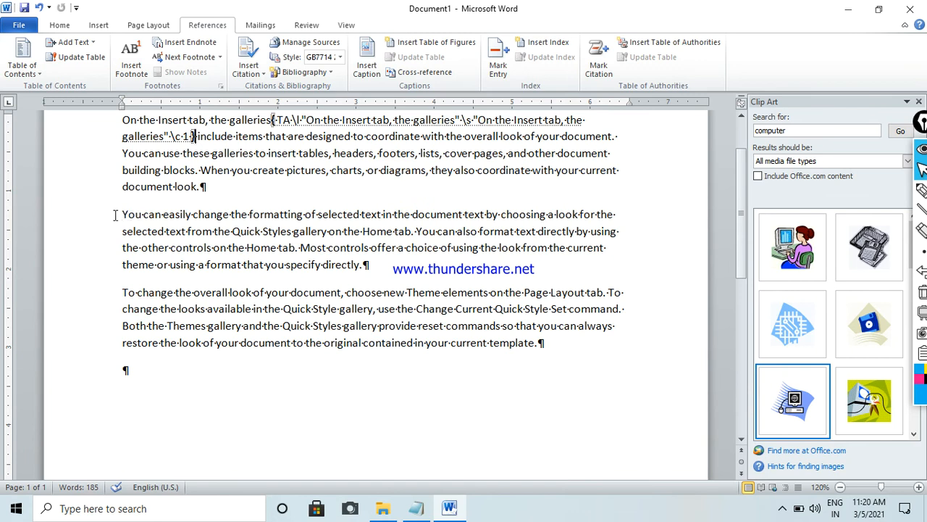
# - Mark all occurrences of "You can easily change" in the second paragraph as a Cases citation
pyautogui.moveTo(121, 215); pyautogui.dragTo(207, 216)
pyautogui.click(598, 66)
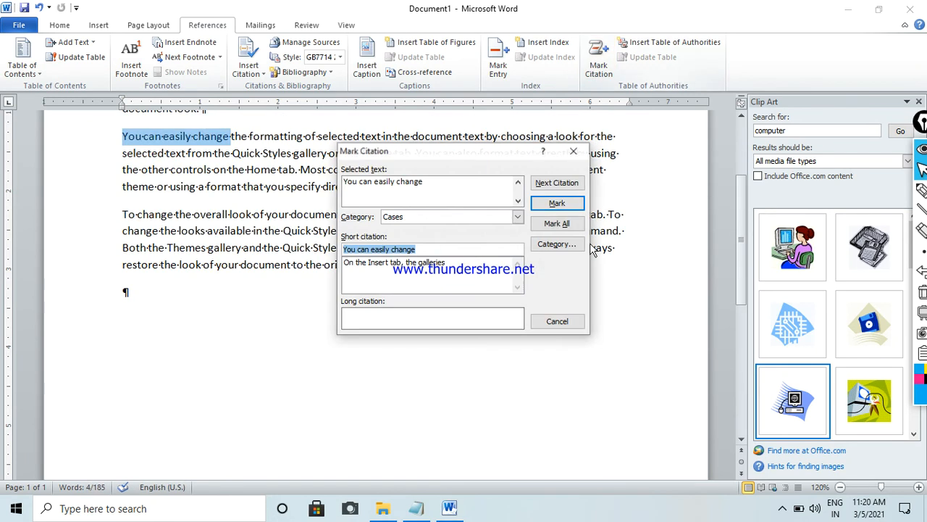
pyautogui.click(556, 223)
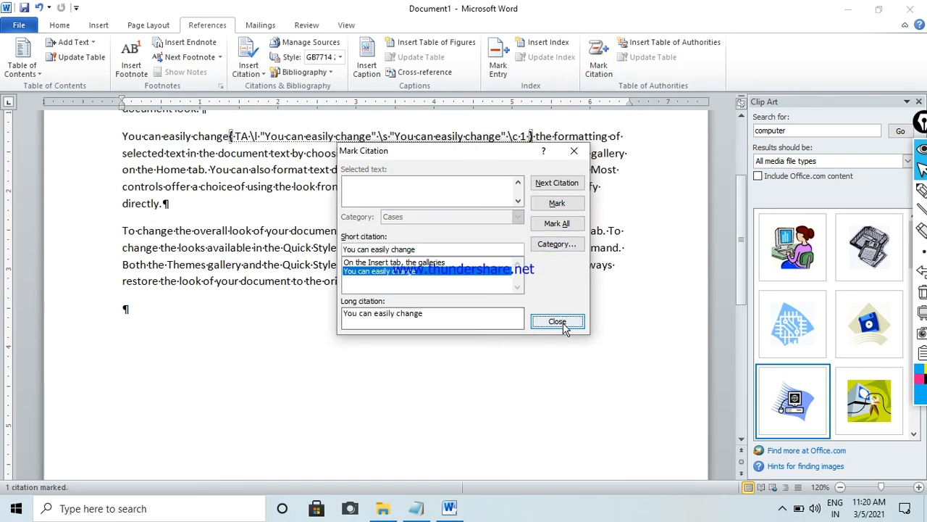
pyautogui.click(557, 321)
# - Mark all occurrences of "To change the overall" in the third paragraph as a citation
pyautogui.moveTo(122, 232); pyautogui.dragTo(229, 232)
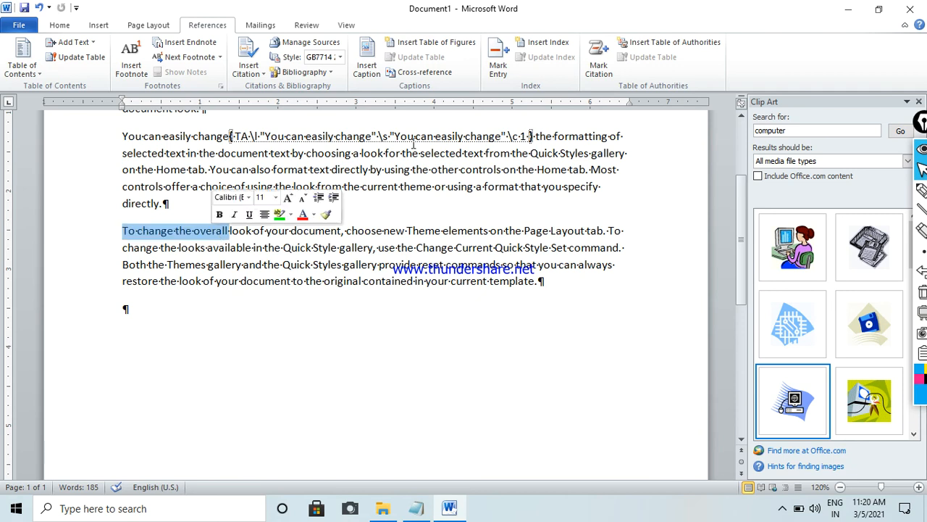
pyautogui.click(599, 67)
pyautogui.click(557, 223)
pyautogui.click(556, 321)
# - Insert a table of authorities for all categories on a new line below the sample paragraphs
pyautogui.press('Return')
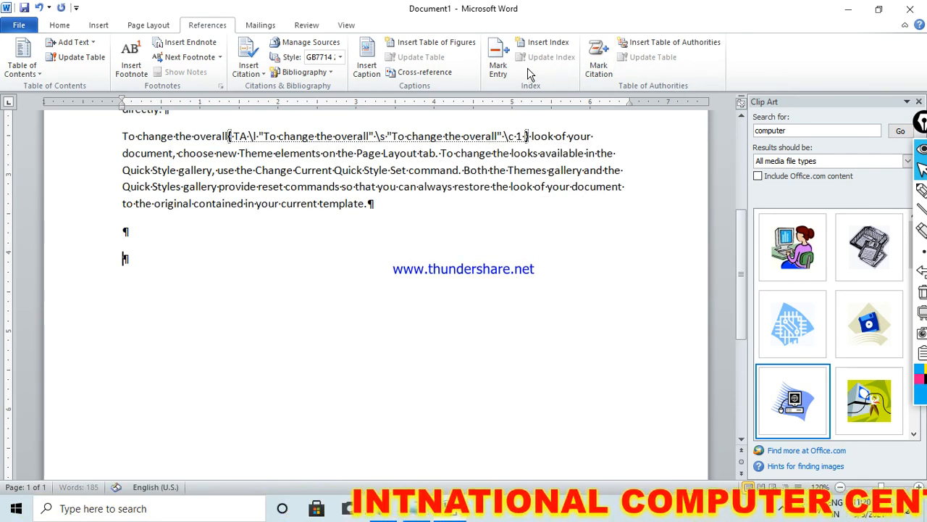
pyautogui.click(638, 42)
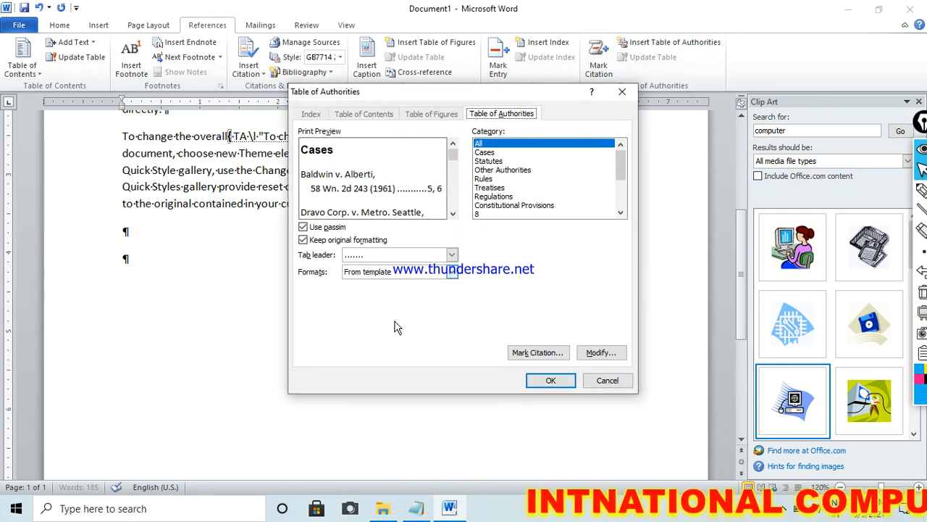
pyautogui.click(547, 380)
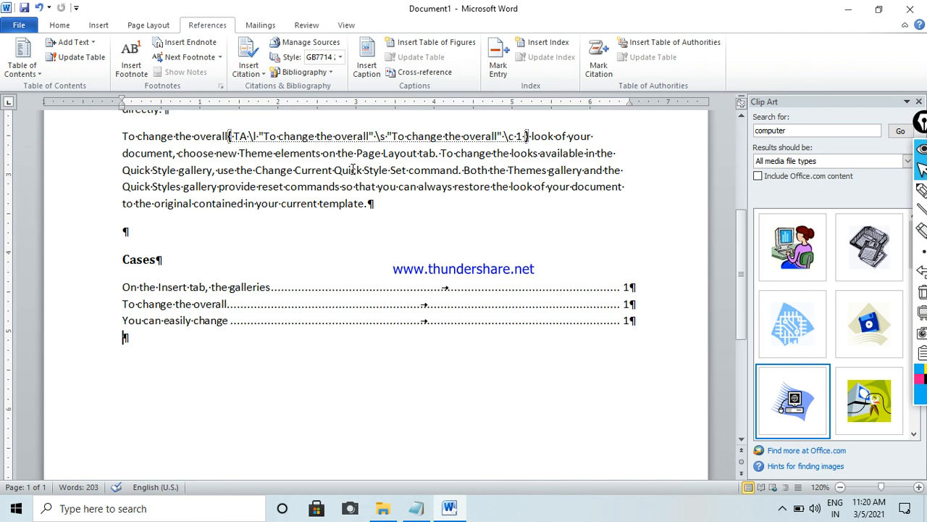
# - Hide the formatting marks and place the cursor in the table of authorities
pyautogui.hotkey('ctrl', 'shift', '8')
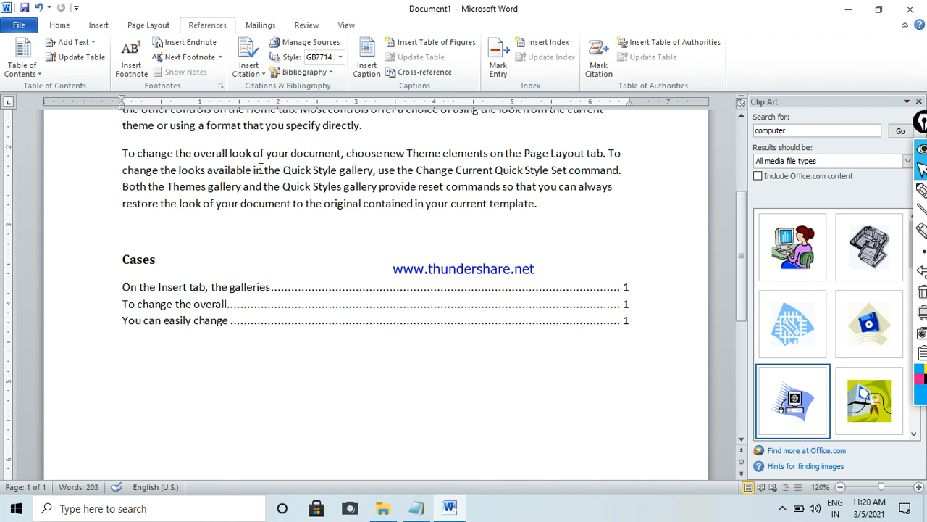
pyautogui.moveTo(127, 287); pyautogui.dragTo(151, 288)
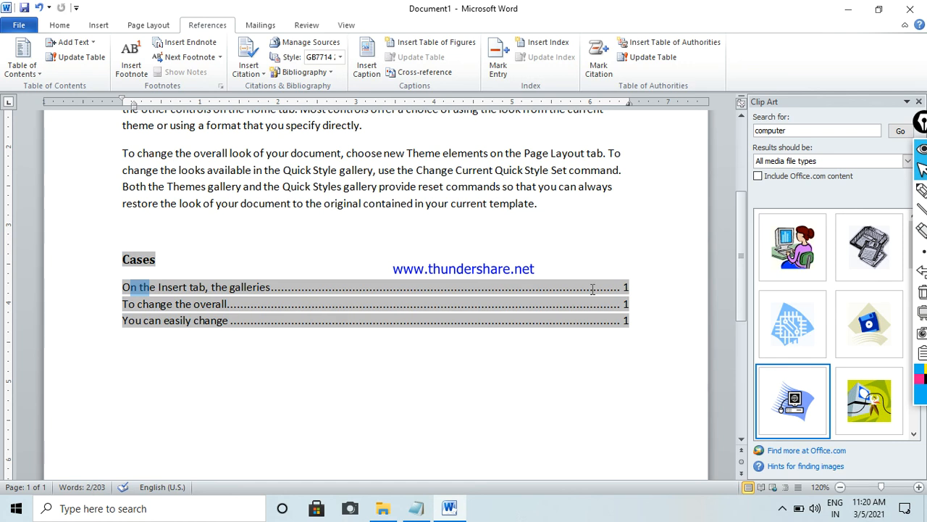
pyautogui.click(312, 325)
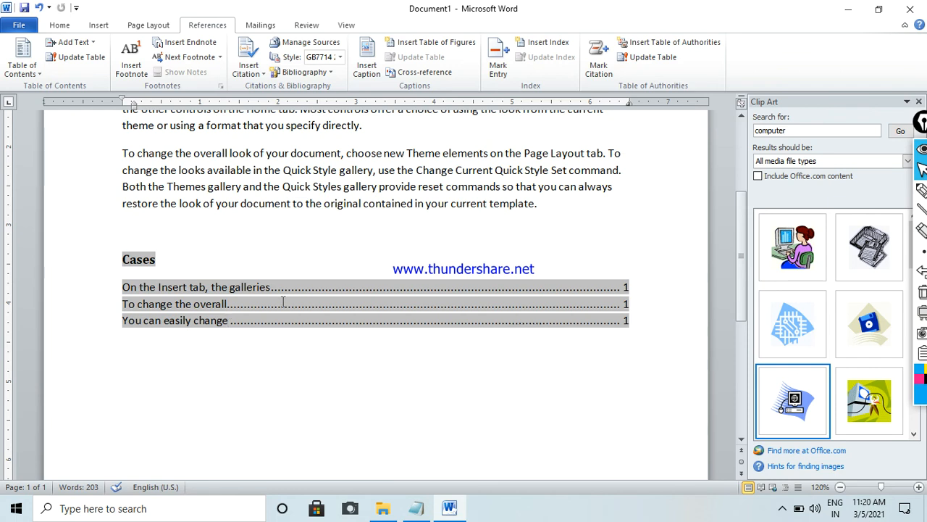
# - Insert several blank lines in the table of authorities between its first and second entries
pyautogui.click(122, 304)
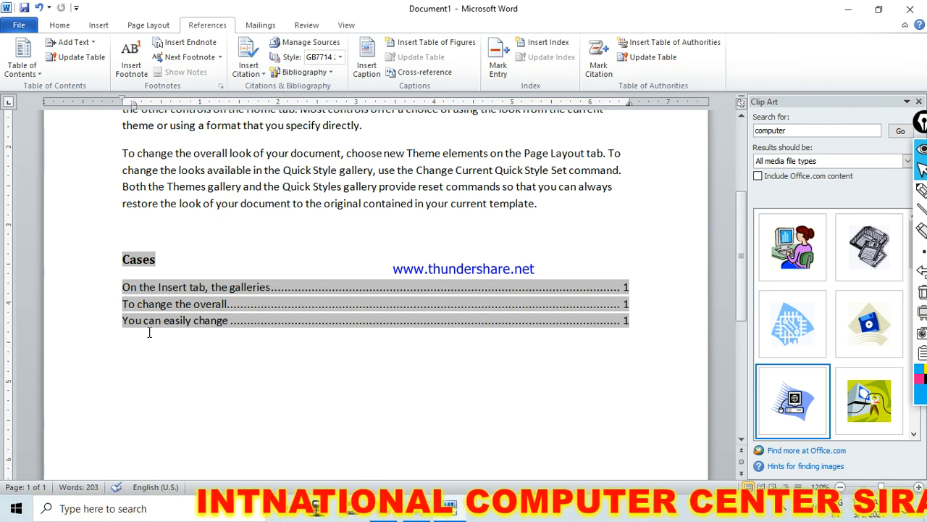
pyautogui.press('Return')
pyautogui.press('Return')
pyautogui.press('Return')
pyautogui.press('Return')
pyautogui.press('Return')
pyautogui.press('Return')
pyautogui.press('Return')
pyautogui.press('Return')
pyautogui.press('Return')
pyautogui.press('Return')
pyautogui.press('Return')
pyautogui.click(168, 346)
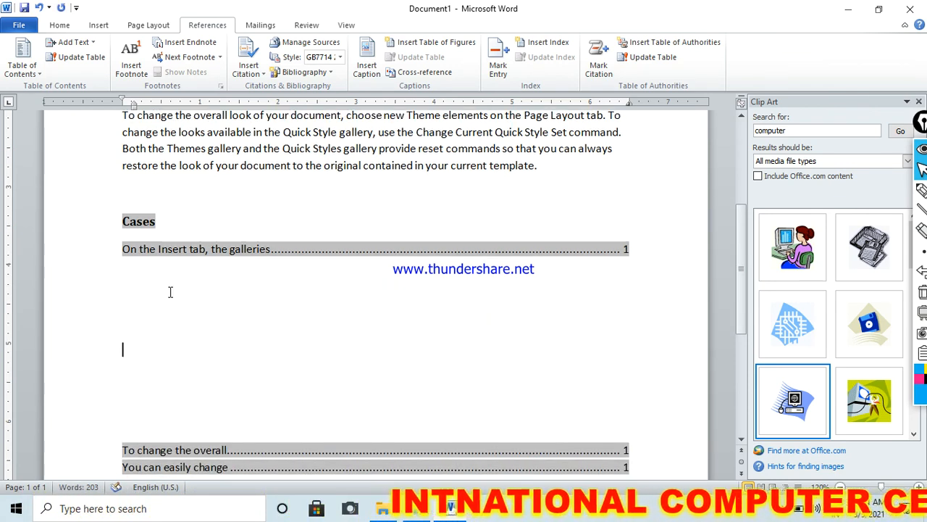
# - Move the third sample paragraph, starting "To change the overall", into the table of authorities below its first entry
pyautogui.moveTo(123, 115)
pyautogui.mouseDown()
pyautogui.moveTo(306, 148)
pyautogui.moveTo(561, 171)
pyautogui.mouseUp()
pyautogui.hotkey('ctrl', 'c')
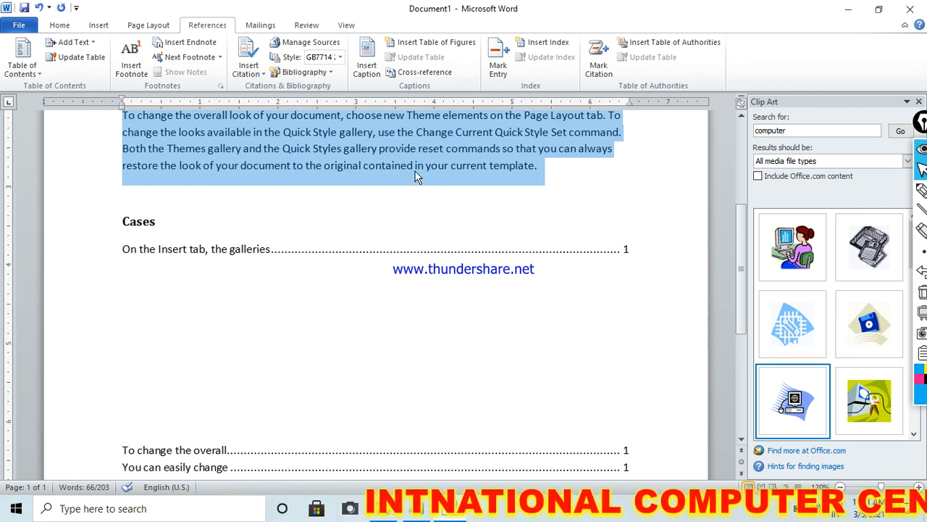
pyautogui.moveTo(402, 137); pyautogui.dragTo(316, 297)
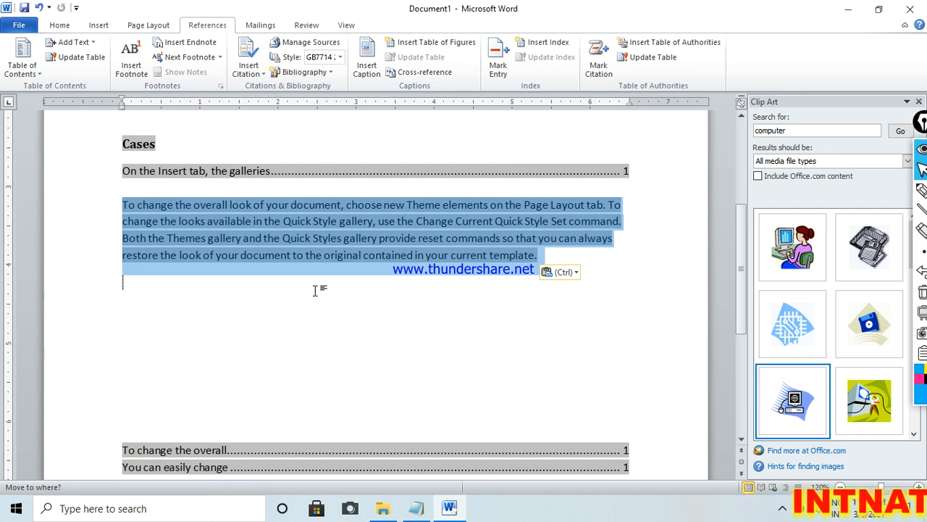
pyautogui.hotkey('ctrl', 'z')
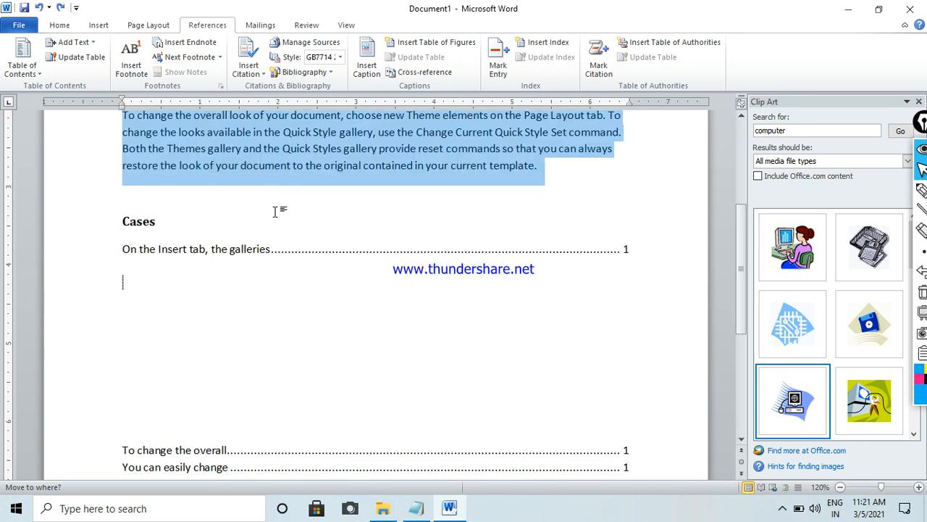
pyautogui.press('Delete')
pyautogui.click(188, 226)
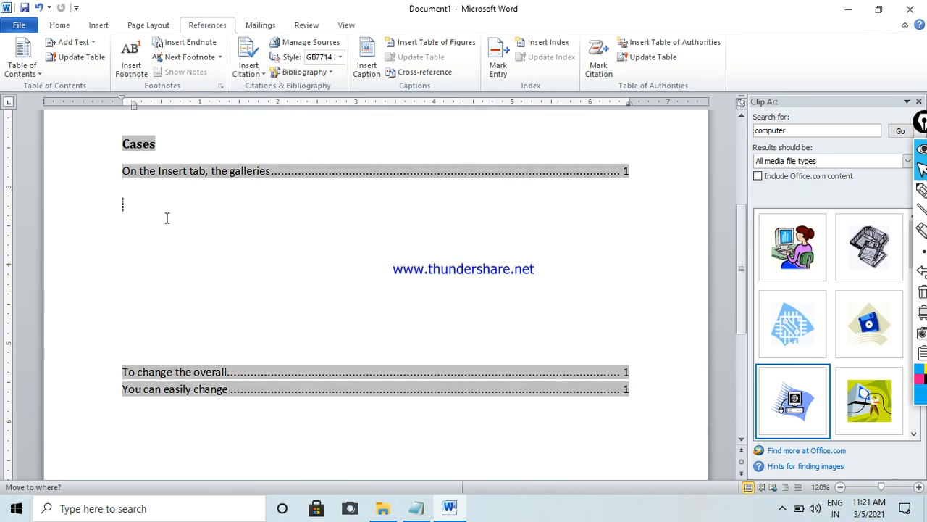
pyautogui.hotkey('ctrl', 'v')
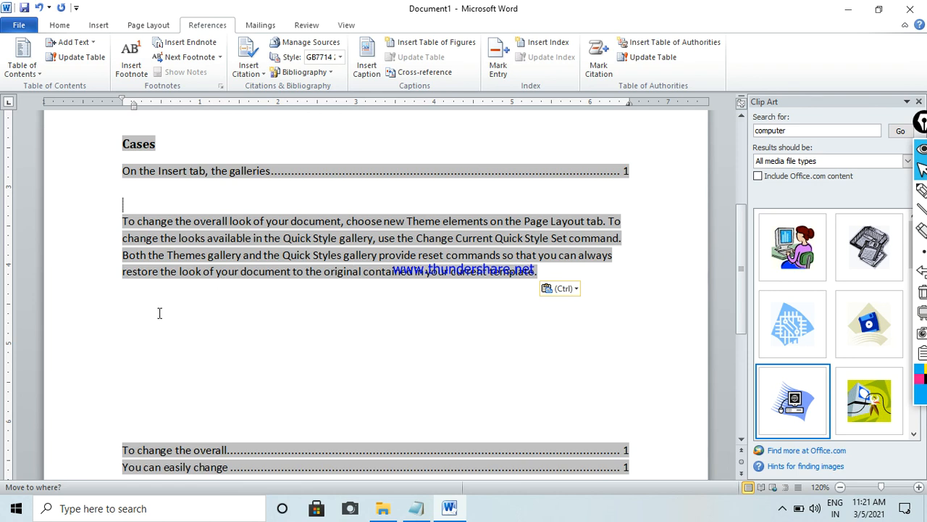
pyautogui.click(173, 260)
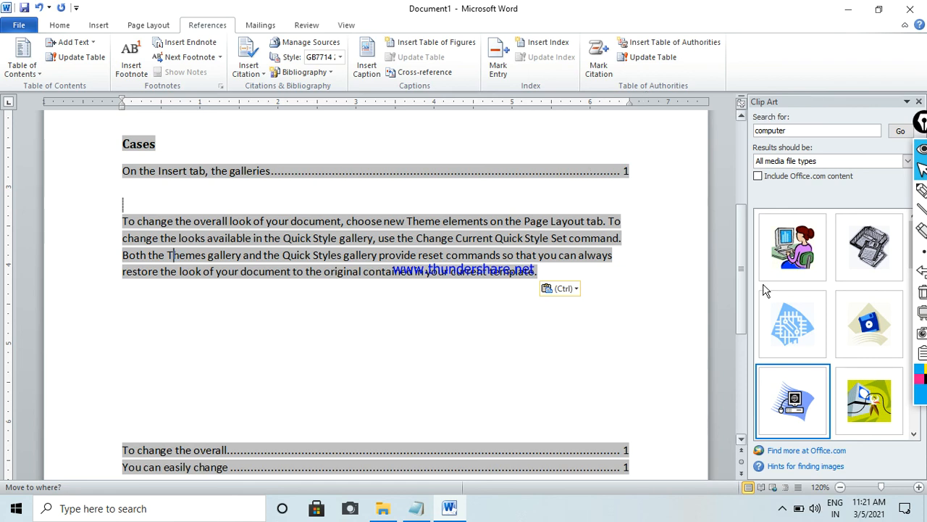
# - Change the page number of the first entry to 1-10 and update the table of authorities
pyautogui.click(627, 170)
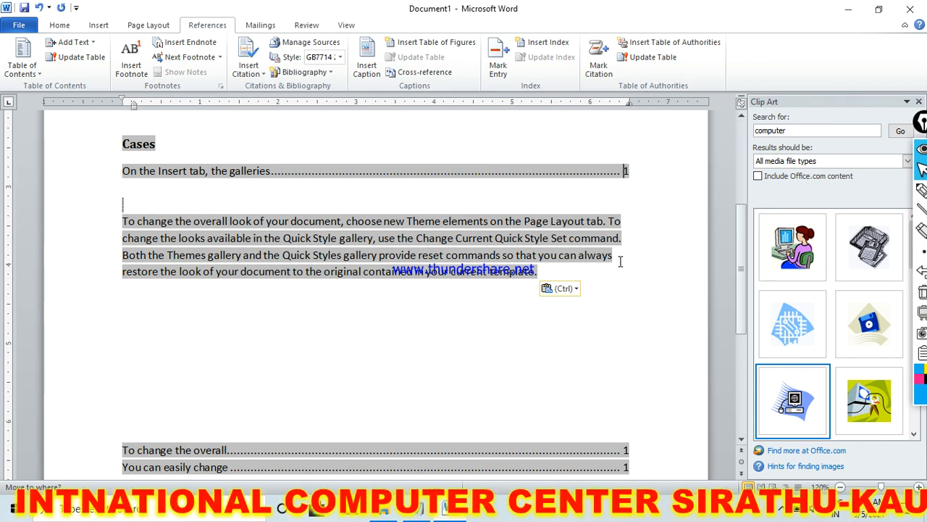
pyautogui.write('-10')
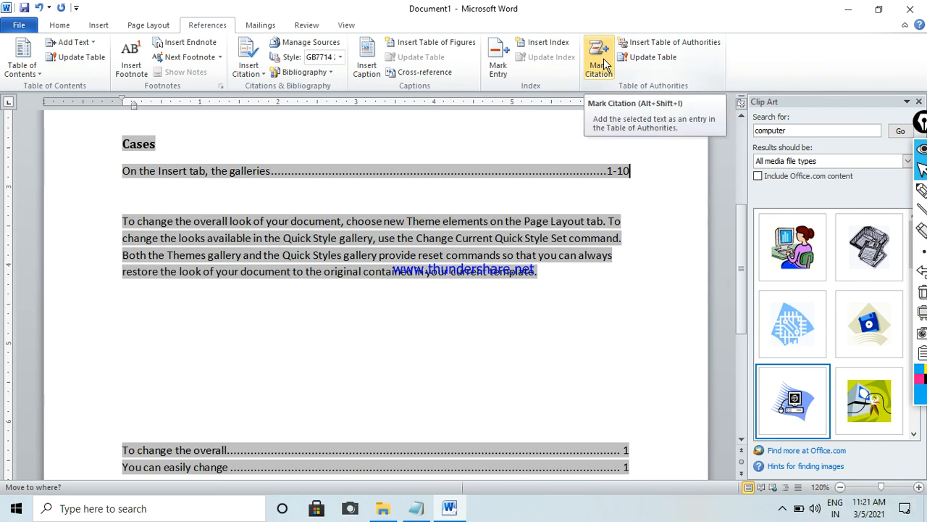
pyautogui.click(655, 57)
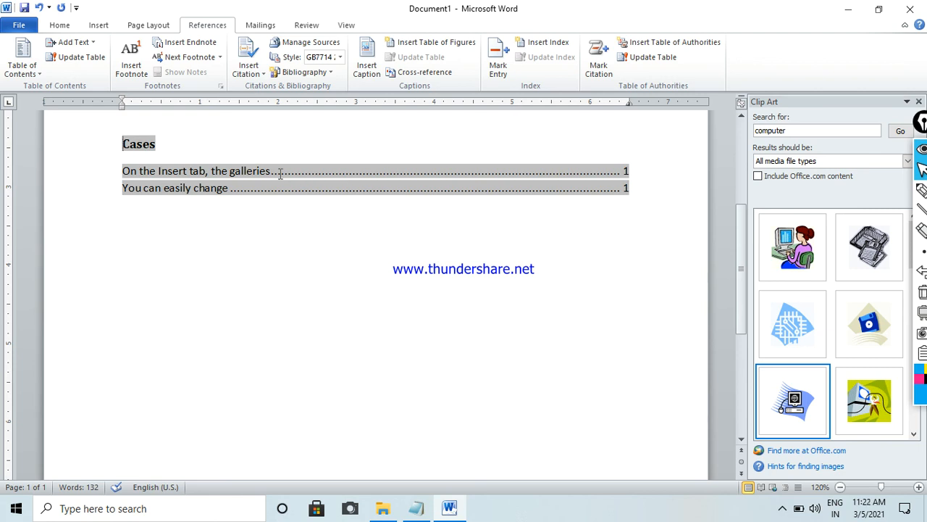
# - Append "hhfghfghfhfh" to the entry "On the Insert tab, the galleries" and update the table of authorities again
pyautogui.write('hhfghfghfhfh')
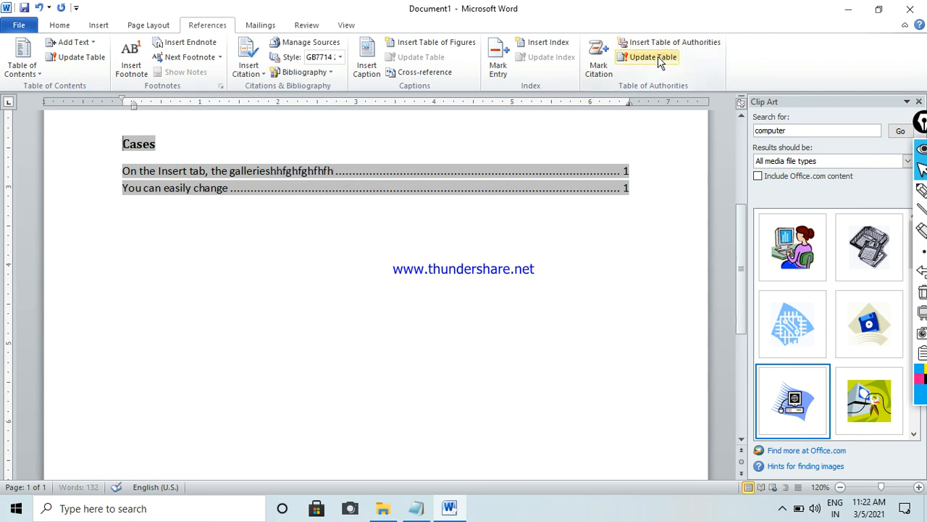
pyautogui.click(660, 59)
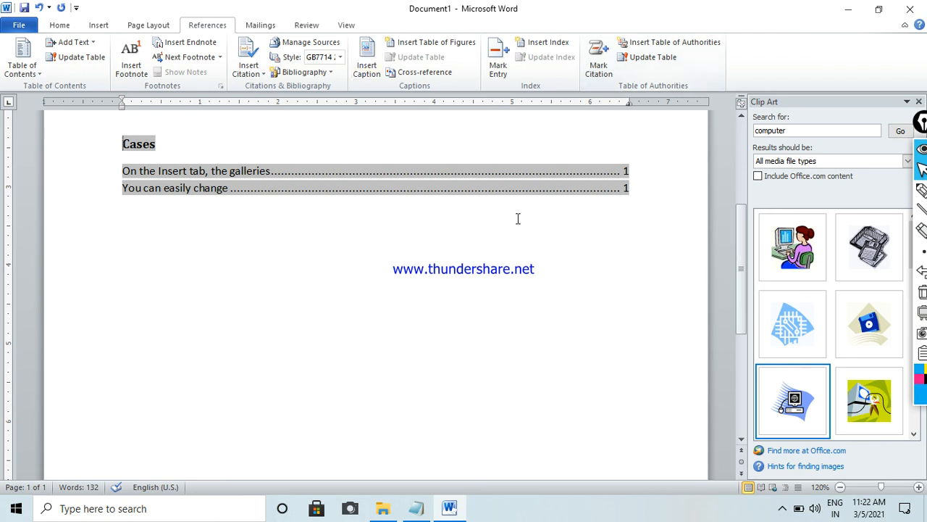
# - Close the Clip Art pane and select the whole document, including the table of authorities
pyautogui.click(918, 101)
pyautogui.moveTo(370, 239)
pyautogui.mouseDown()
pyautogui.moveTo(137, 116)
pyautogui.moveTo(104, 14)
pyautogui.mouseUp()
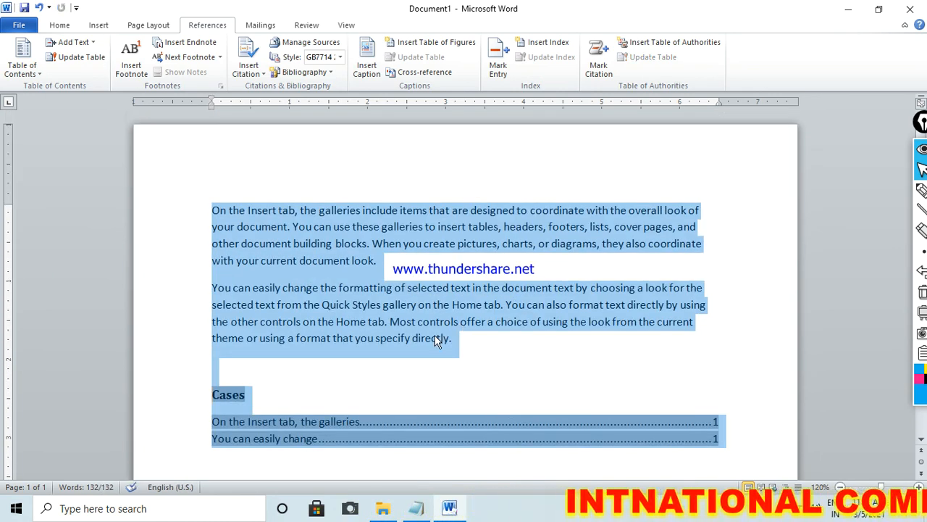